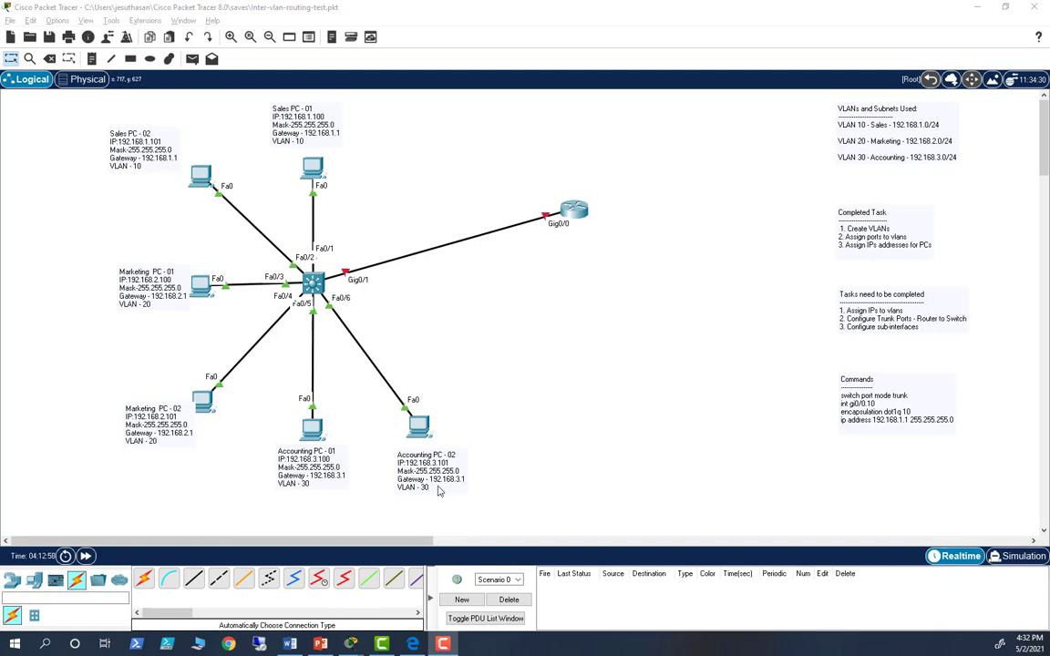
# Check the IP configuration of Sales PC-01 and close its device window.
pyautogui.click(315, 169)
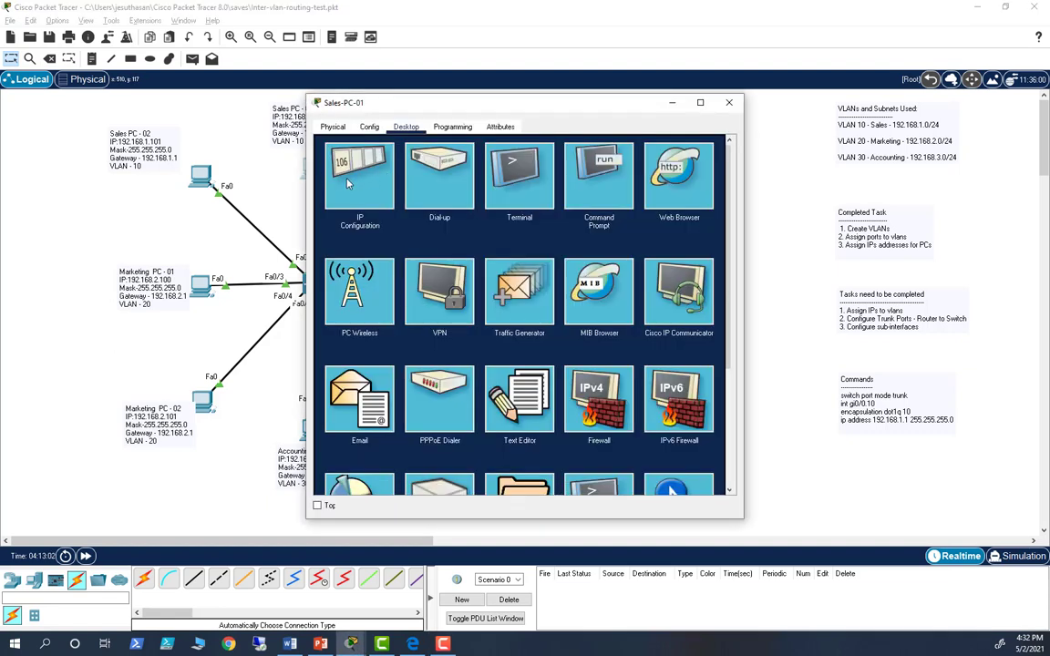
pyautogui.click(347, 183)
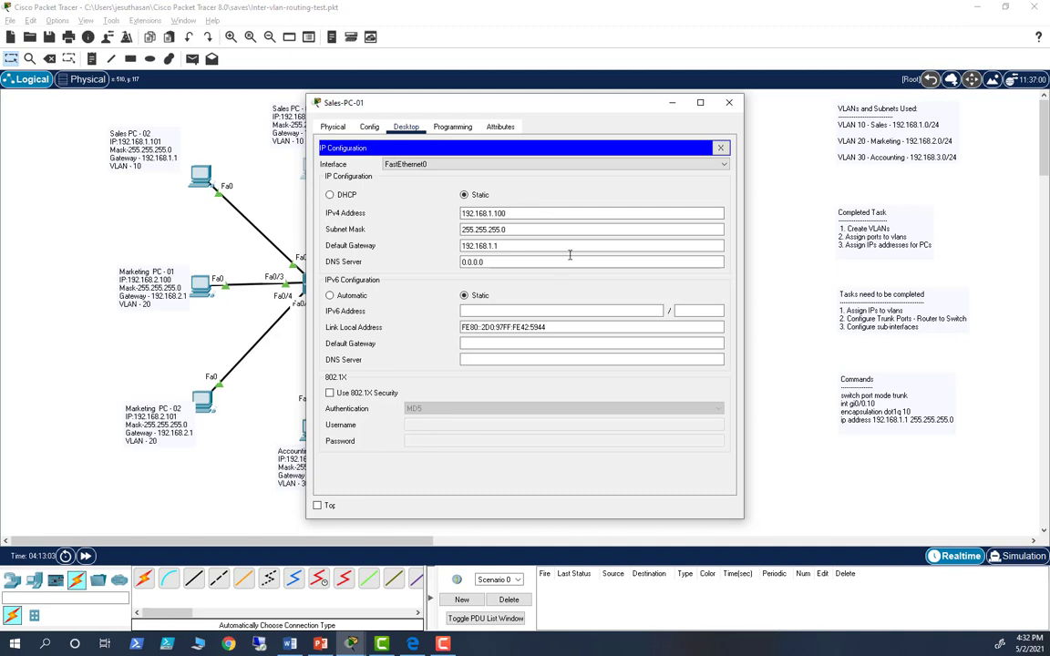
pyautogui.click(733, 106)
# Enter privileged mode on the multilayer switch and display its VLANs with sh vlan brief.
pyautogui.click(312, 282)
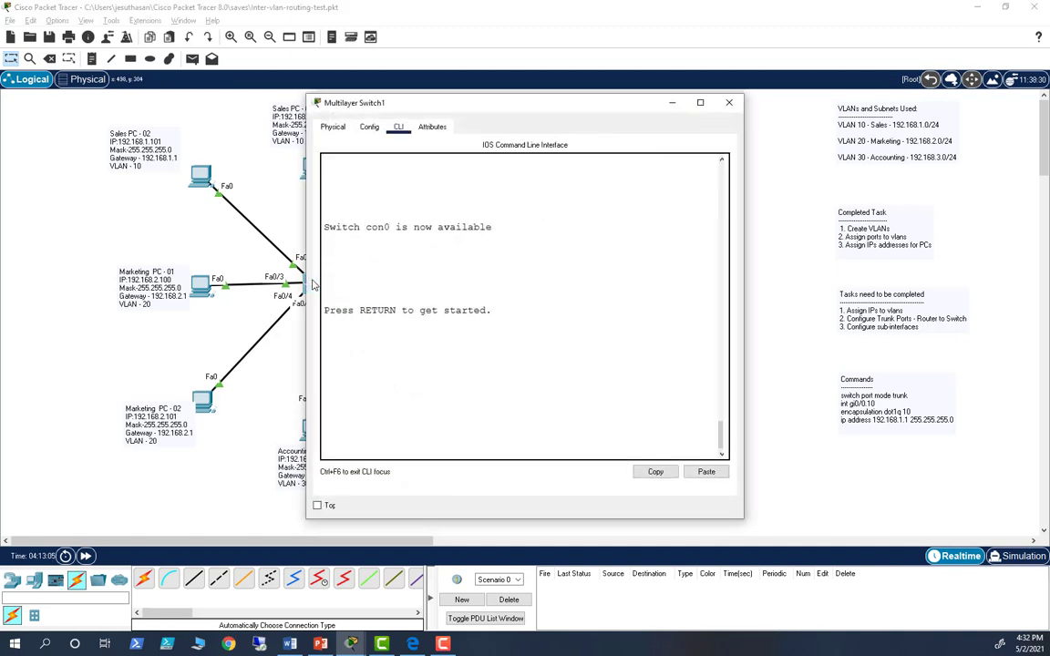
pyautogui.press('Return')
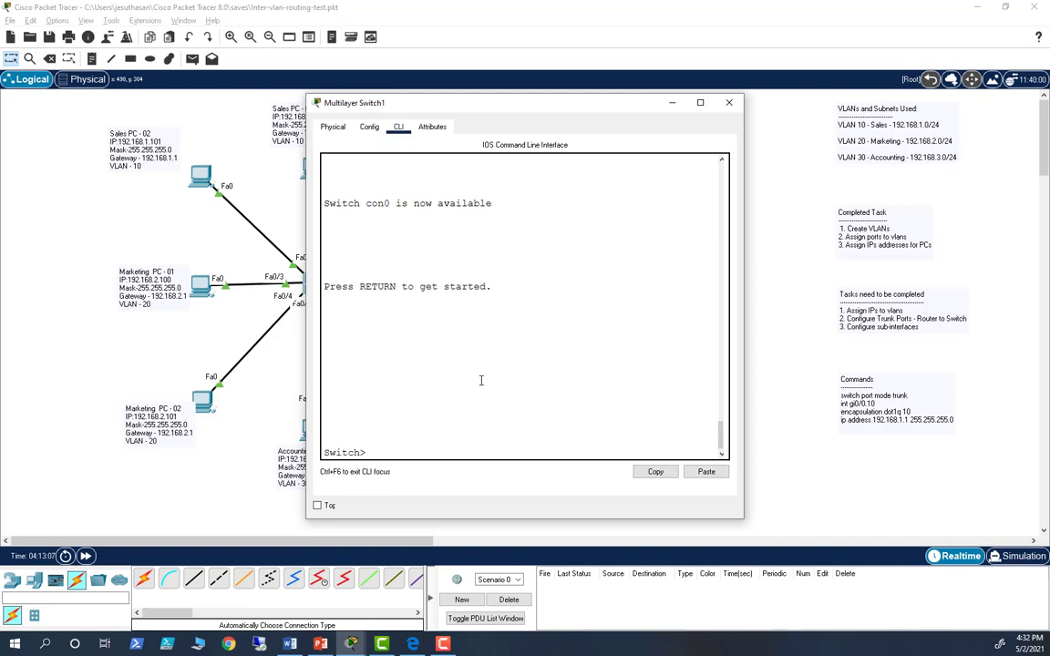
pyautogui.write('en')
pyautogui.press('Return')
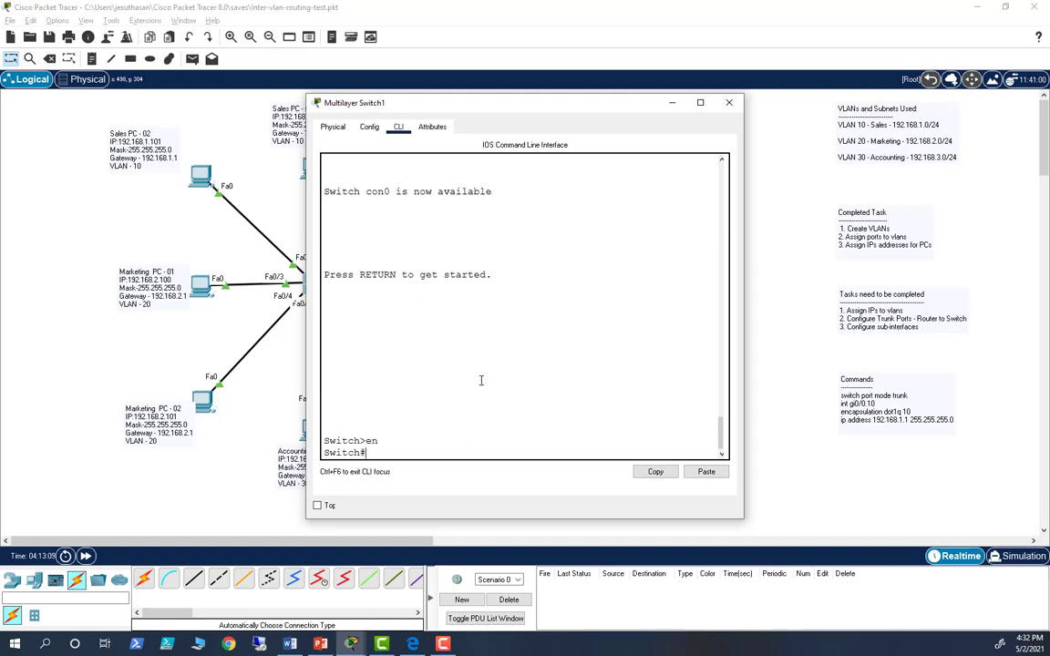
pyautogui.write('sh vlan bri')
pyautogui.press('Tab')
pyautogui.press('Return')
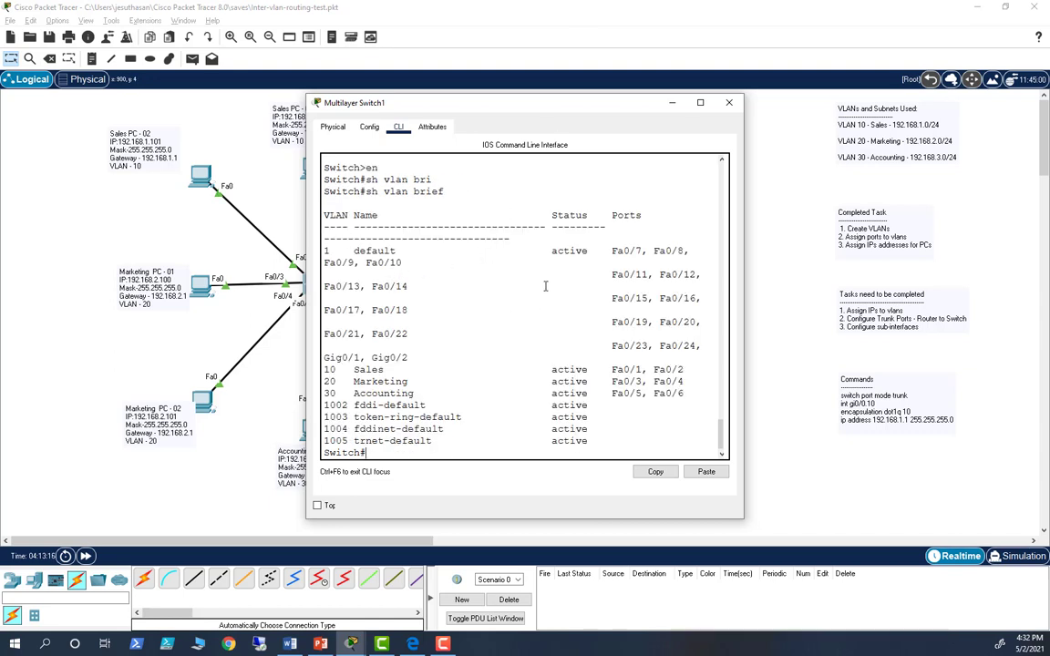
pyautogui.click(700, 103)
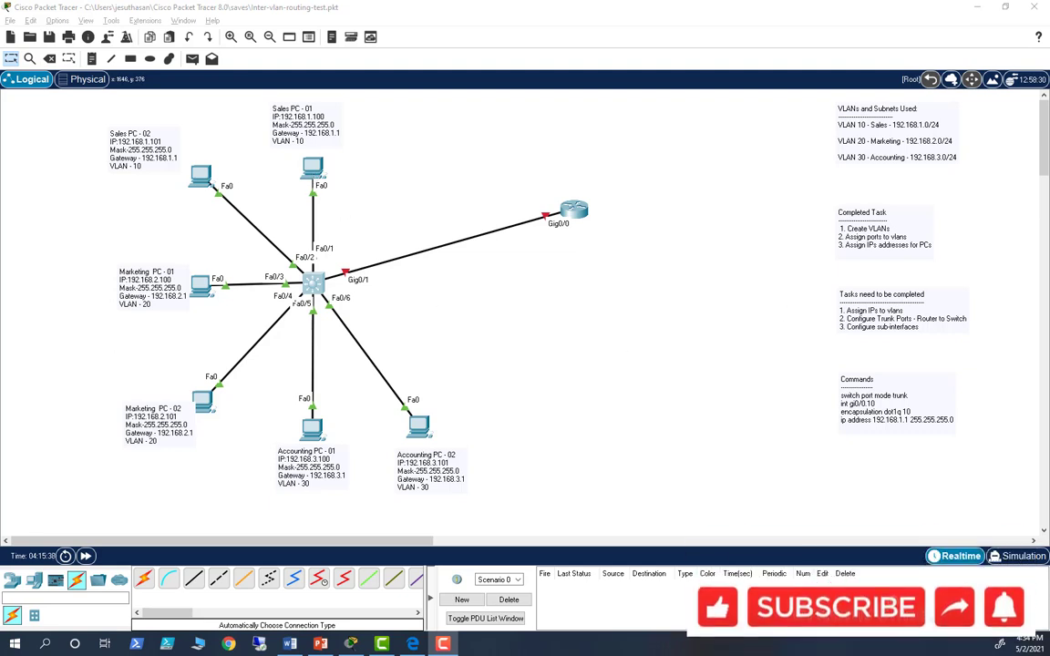
# Enter global configuration mode on the multilayer switch and select the VLAN 10 interface for configuration.
pyautogui.click(312, 286)
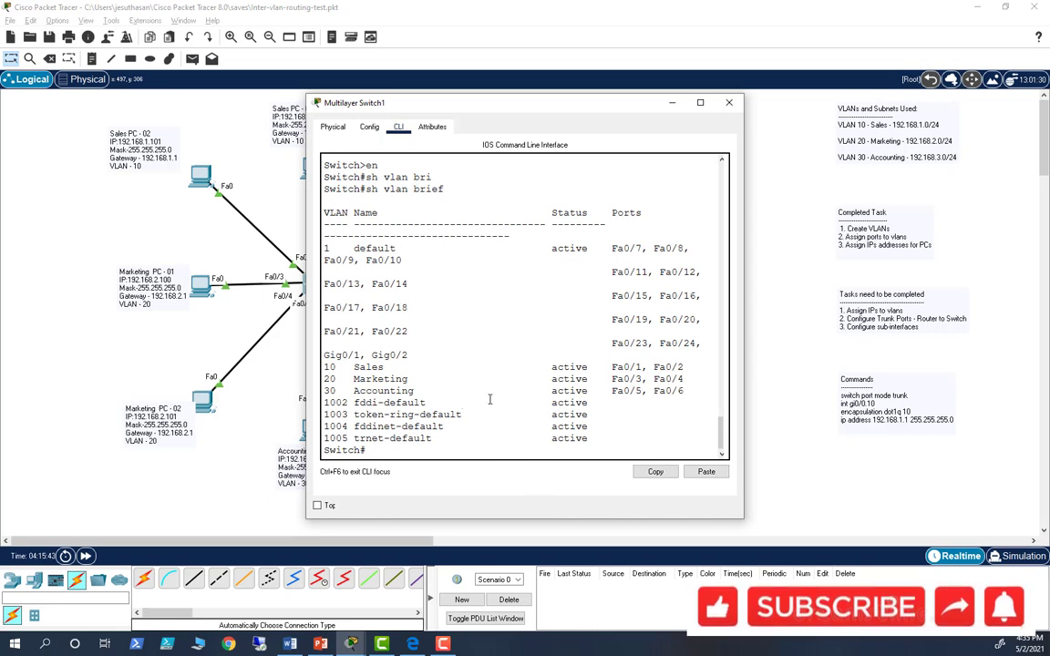
pyautogui.press('Return')
pyautogui.press('Return')
pyautogui.write('ch#')
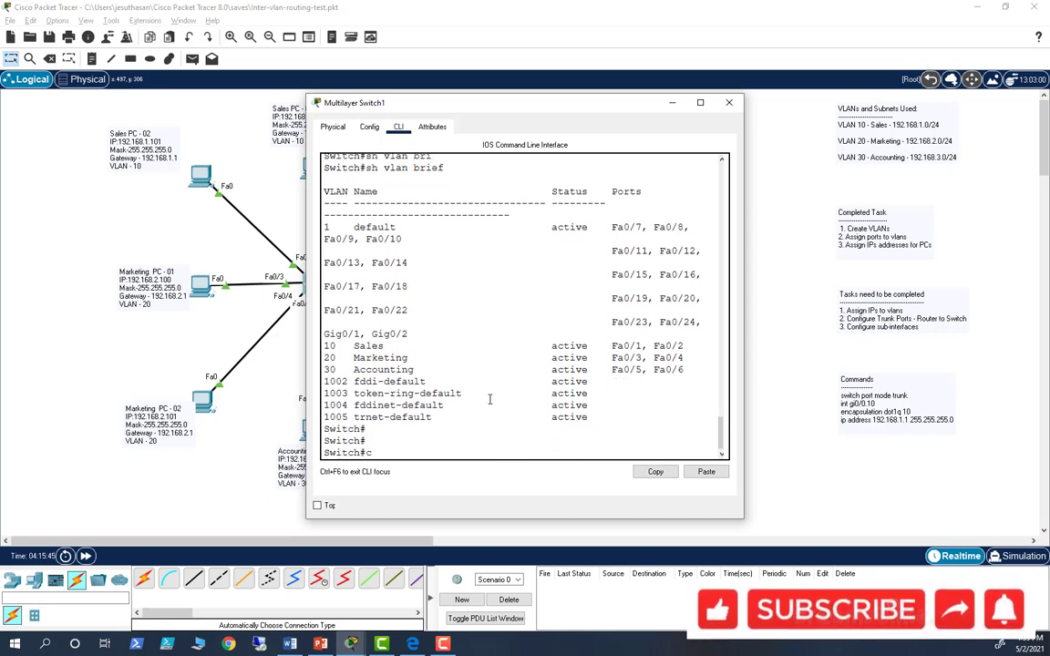
pyautogui.write('conf t')
pyautogui.press('Return')
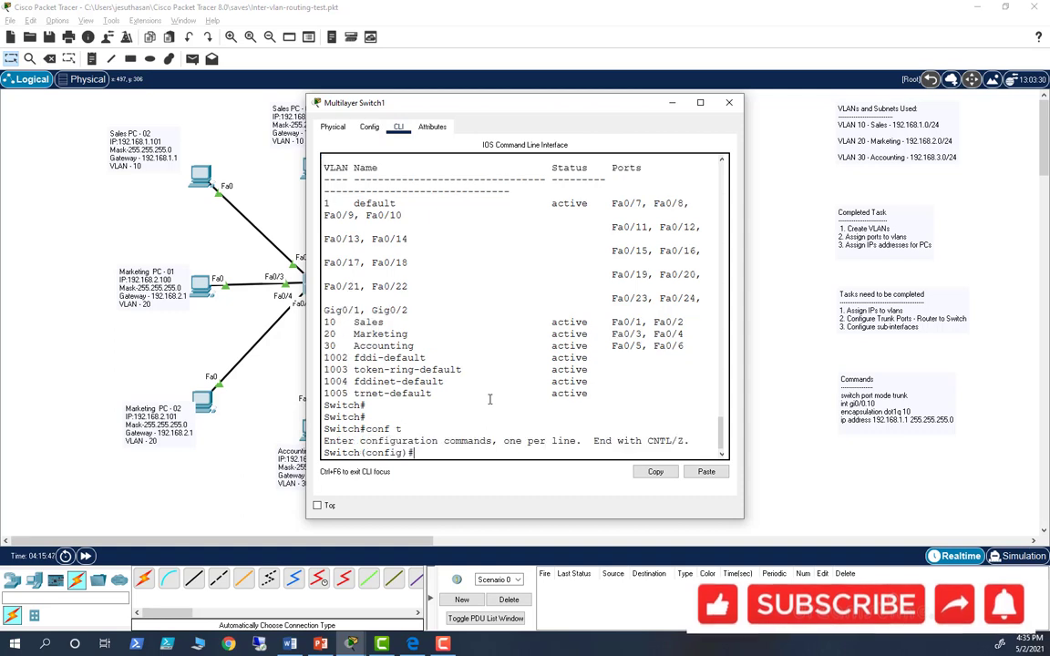
pyautogui.write('int vlan')
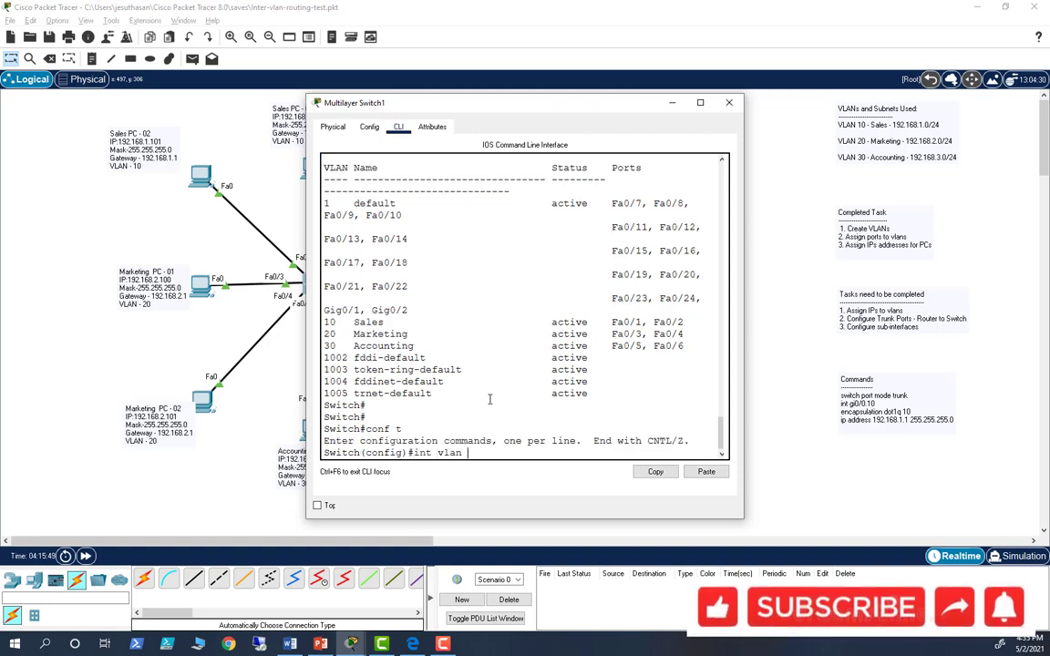
pyautogui.write(' 10')
pyautogui.press('Return')
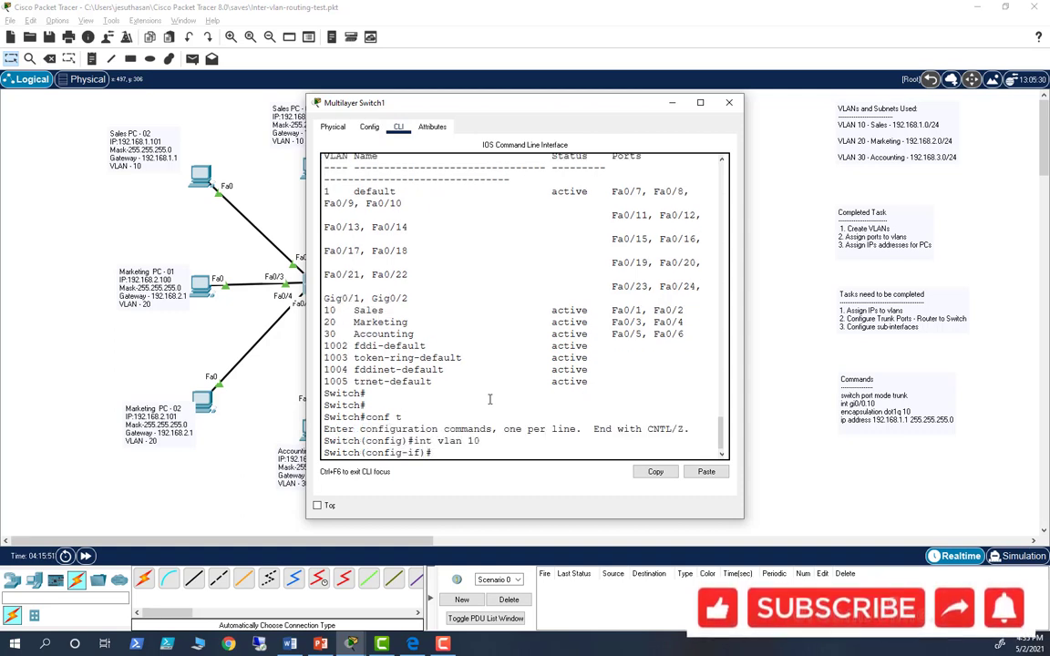
# Assign IP address 192.168.1.2 with subnet mask 255.255.255.0 to the VLAN 10 interface.
pyautogui.write('ip ad')
pyautogui.press('Tab')
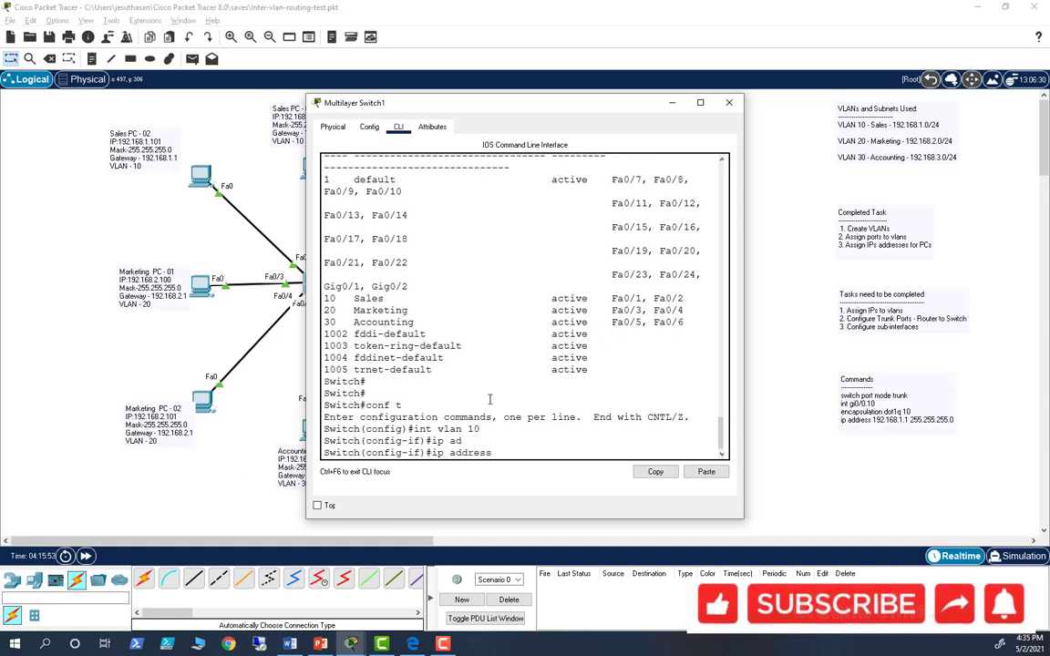
pyautogui.write('192.168.')
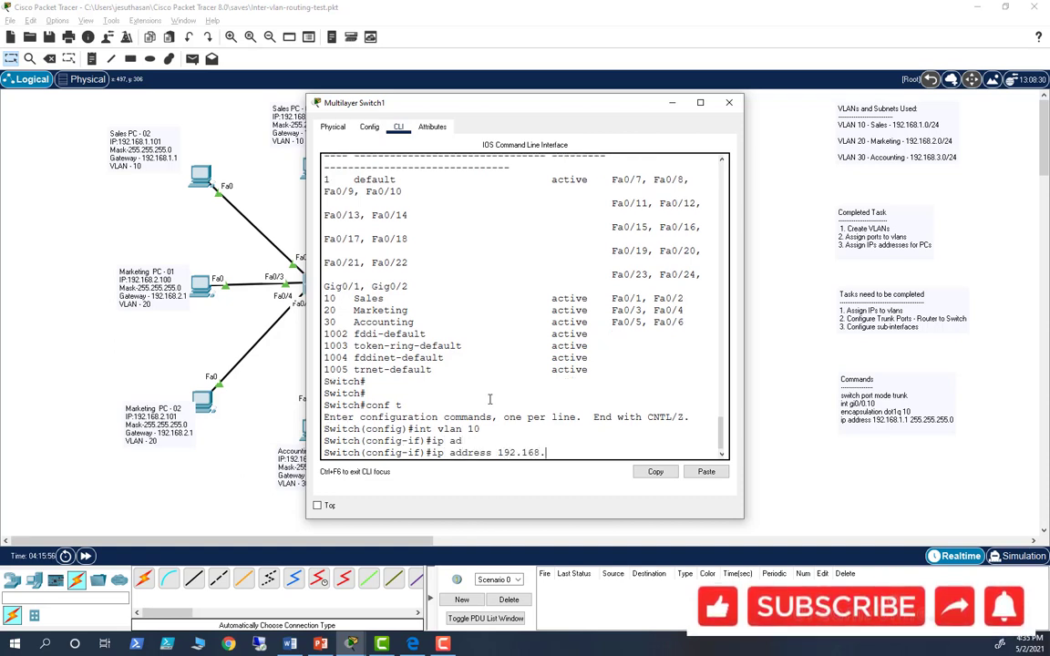
pyautogui.write('1.2')
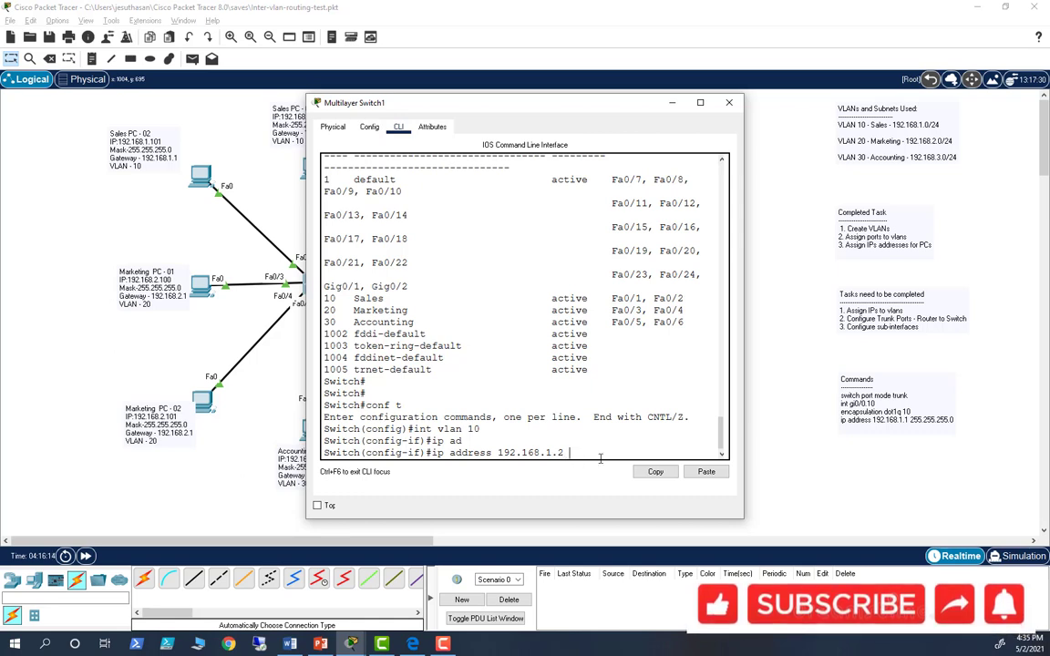
pyautogui.write('255.255')
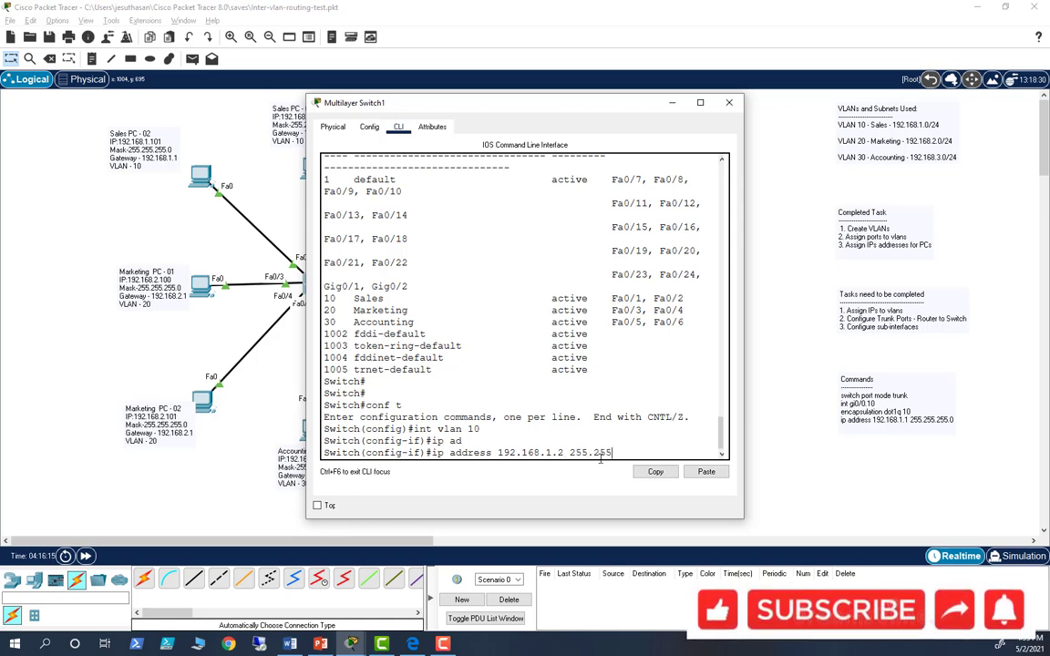
pyautogui.write('.255')
pyautogui.write('.0')
pyautogui.press('Return')
# Assign IP address 192.168.2.2 with subnet mask 255.255.255.0 to the switch's VLAN 20 interface.
pyautogui.write('int vlan 20')
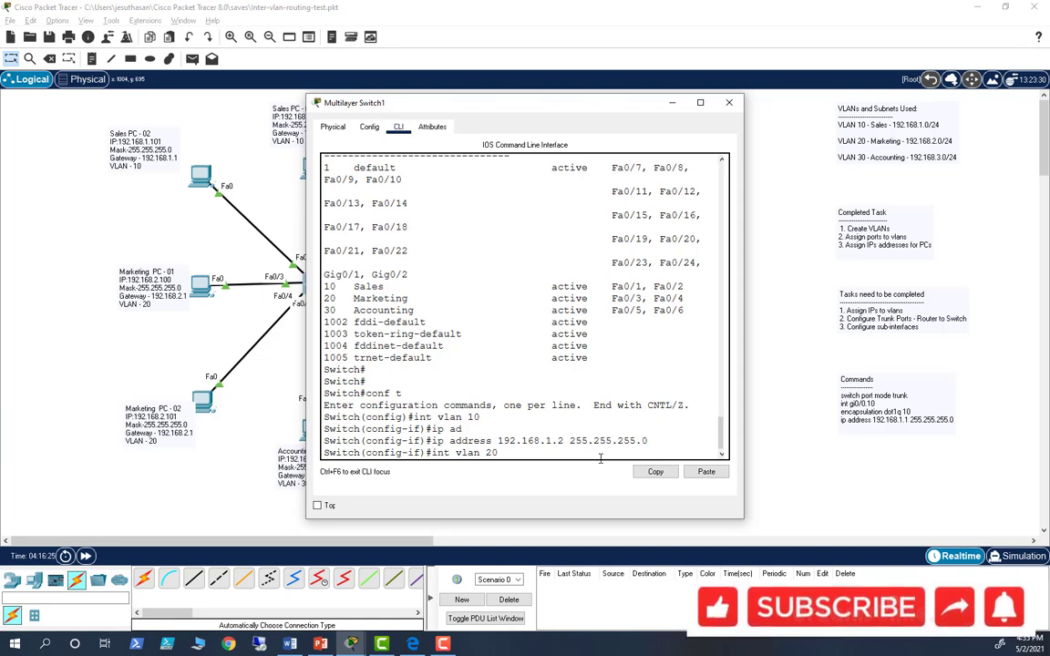
pyautogui.press('Return')
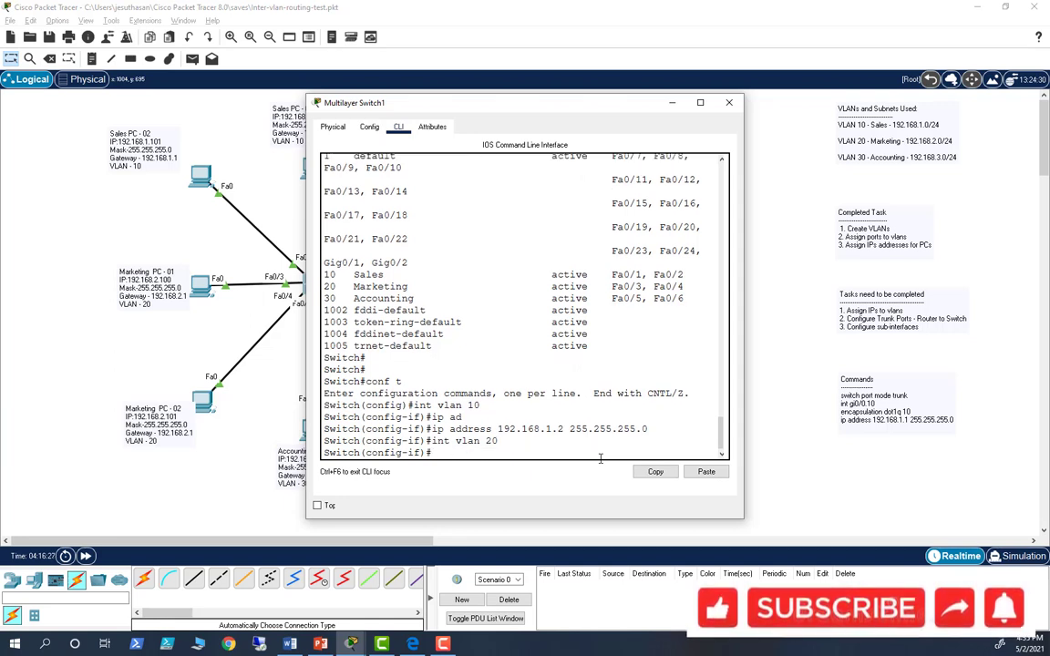
pyautogui.press('Up')
pyautogui.press('Up')
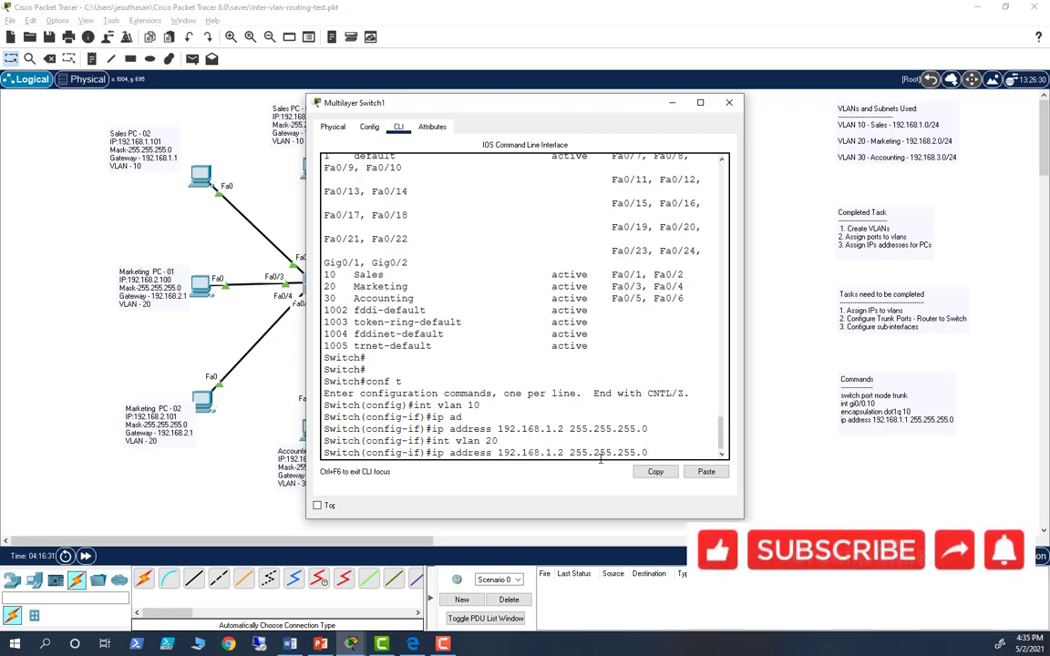
pyautogui.press('Left')
pyautogui.press('Left')
pyautogui.press('Left')
pyautogui.press('Left')
pyautogui.press('Left')
pyautogui.press('Left')
pyautogui.press('Left')
pyautogui.press('Left')
pyautogui.press('Left')
pyautogui.press('Left')
pyautogui.press('Left')
pyautogui.press('Left')
pyautogui.press('Left')
pyautogui.press('Left')
pyautogui.press('Left')
pyautogui.press('Left')
pyautogui.press('BackSpace')
pyautogui.write('2')
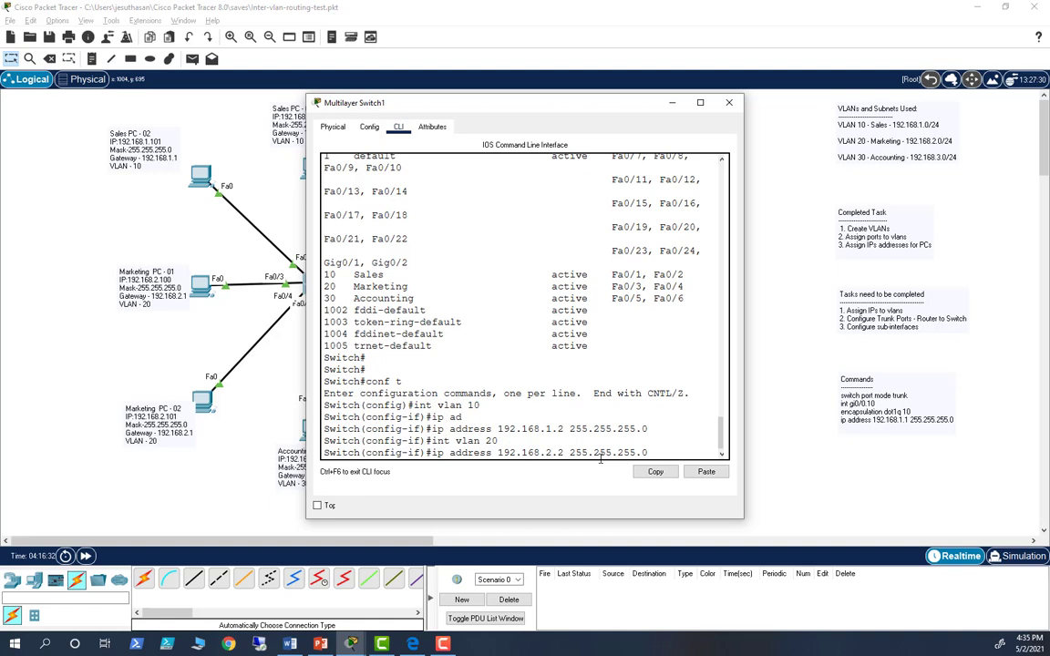
pyautogui.press('Return')
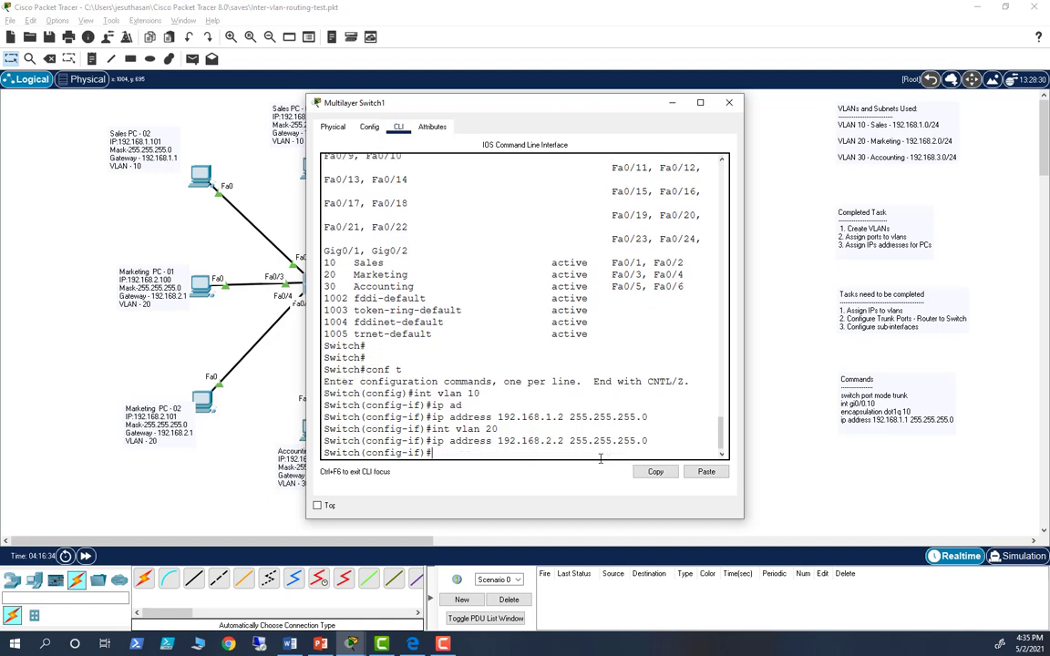
# Assign IP address 192.168.3.2 with subnet mask 255.255.255.0 to the VLAN 30 interface and end configuration mode.
pyautogui.press('Up')
pyautogui.press('Up')
pyautogui.press('BackSpace')
pyautogui.press('BackSpace')
pyautogui.write('30')
pyautogui.press('Return')
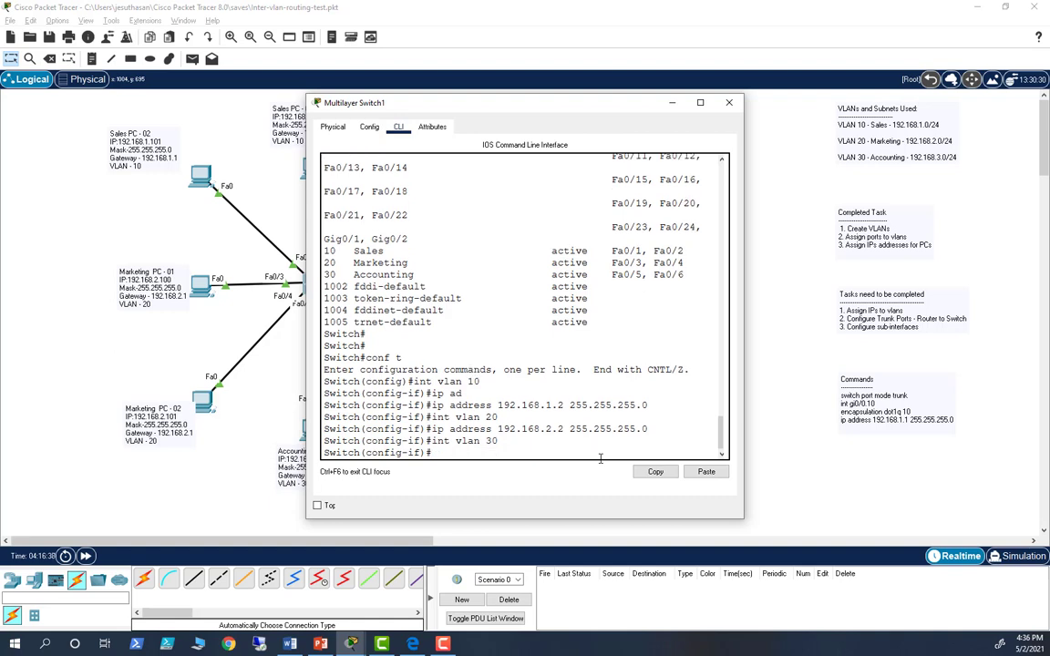
pyautogui.press('Up')
pyautogui.press('Up')
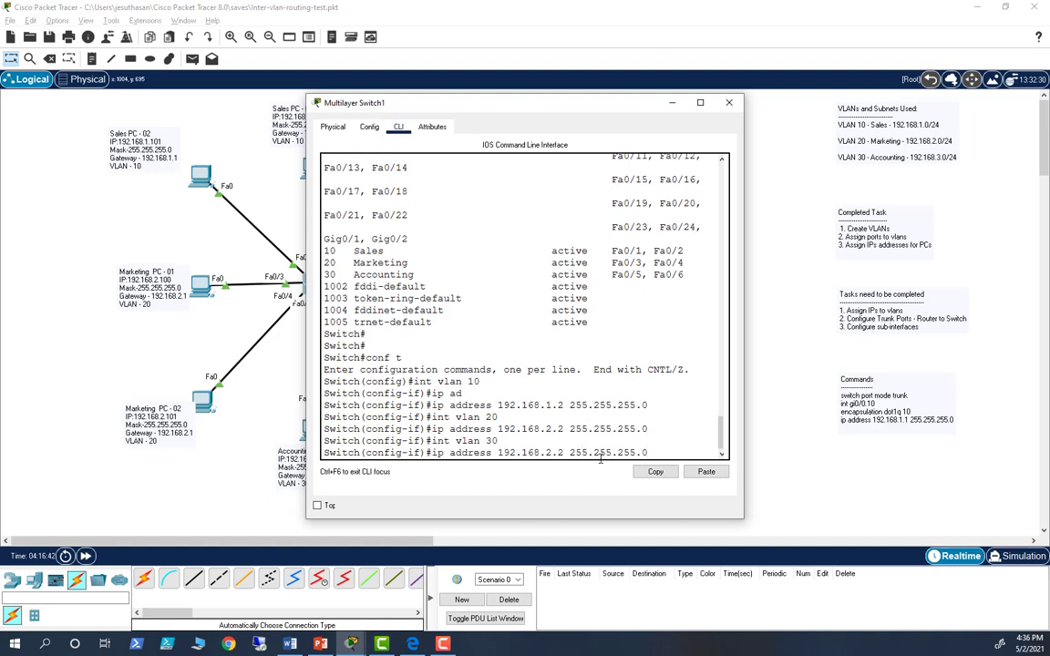
pyautogui.press('Left')
pyautogui.press('Left')
pyautogui.press('Left')
pyautogui.press('Left')
pyautogui.press('Left')
pyautogui.press('Left')
pyautogui.press('Left')
pyautogui.press('Left')
pyautogui.press('Left')
pyautogui.press('Left')
pyautogui.press('Left')
pyautogui.press('Left')
pyautogui.press('Left')
pyautogui.press('Left')
pyautogui.press('Left')
pyautogui.press('Left')
pyautogui.press('BackSpace')
pyautogui.write('3')
pyautogui.press('Return')
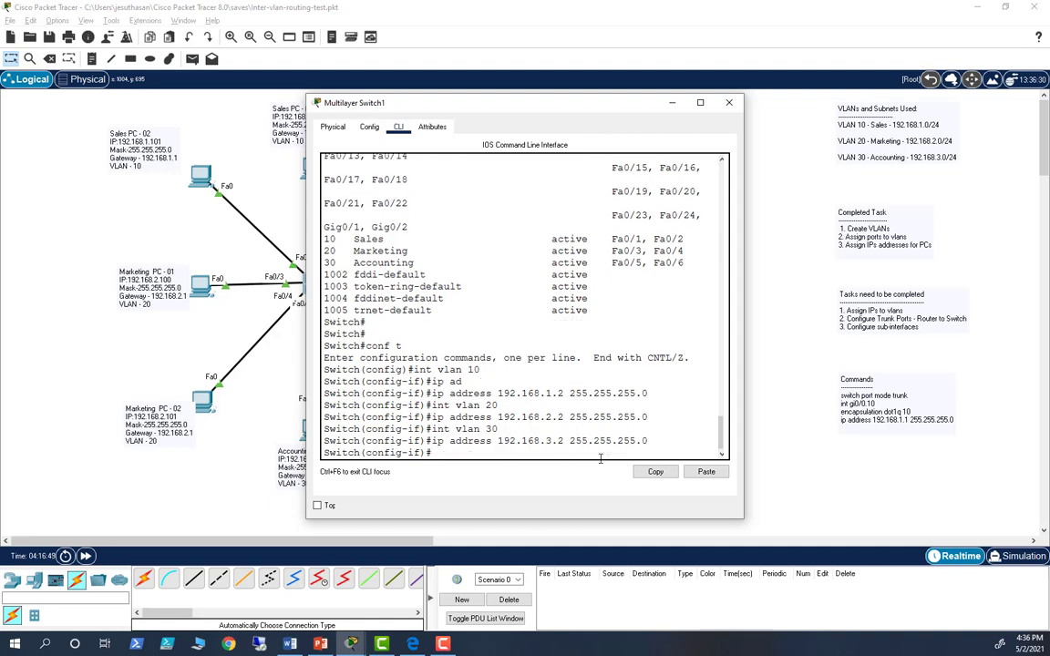
pyautogui.write('end')
pyautogui.press('Return')
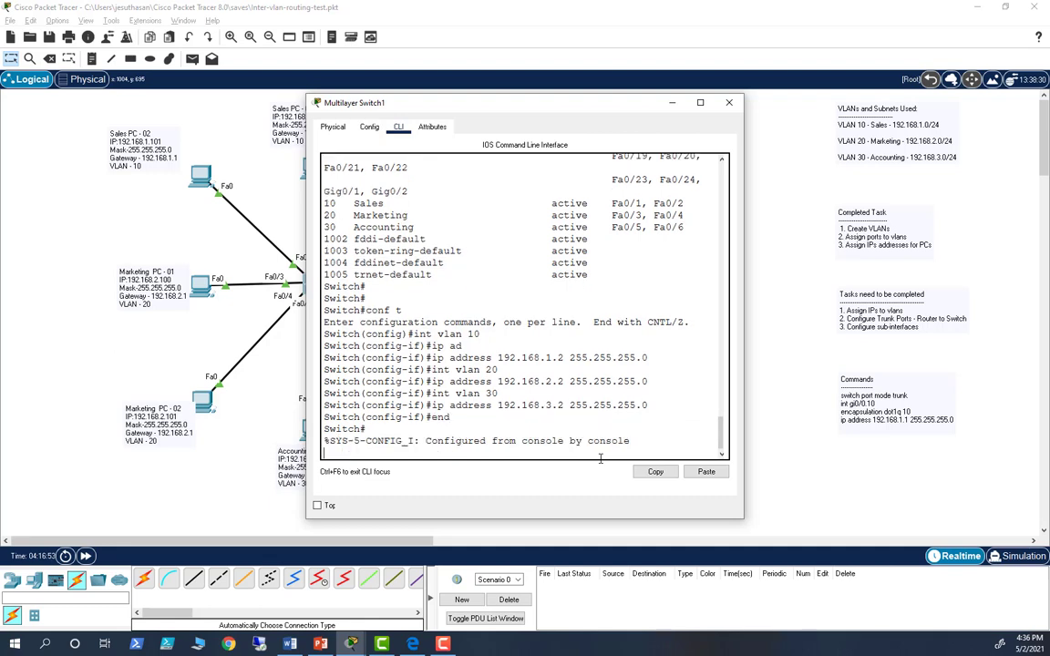
# Display the full sh ip int brief listing on the switch and examine the VLAN 10, 20 and 30 entries.
pyautogui.press('Return')
pyautogui.write('sh ')
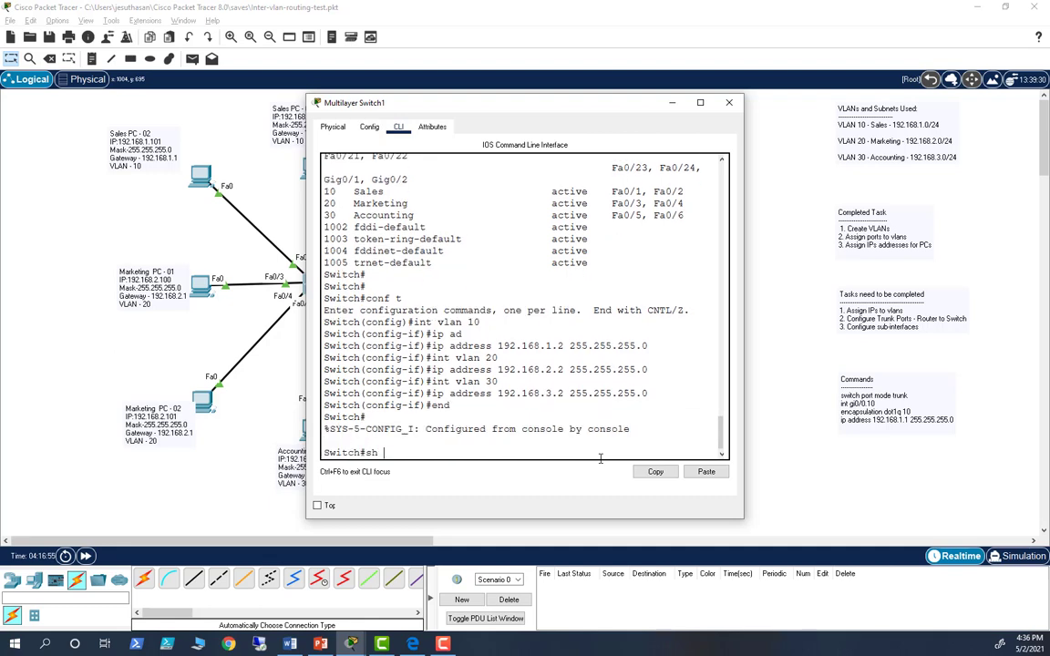
pyautogui.write('ip int bri')
pyautogui.press('Tab')
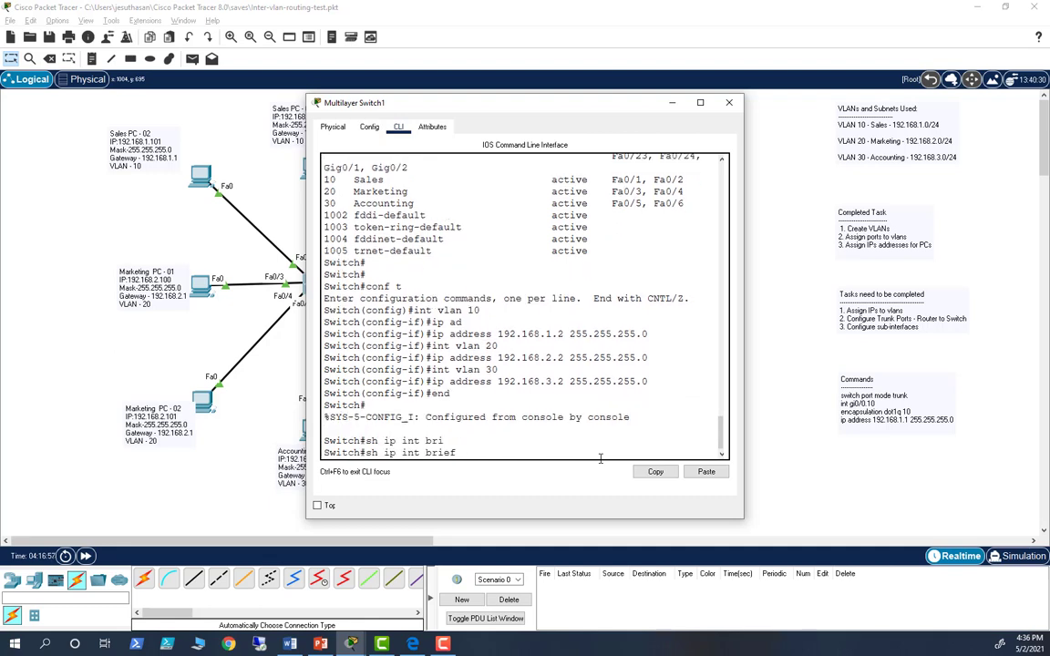
pyautogui.press('Return')
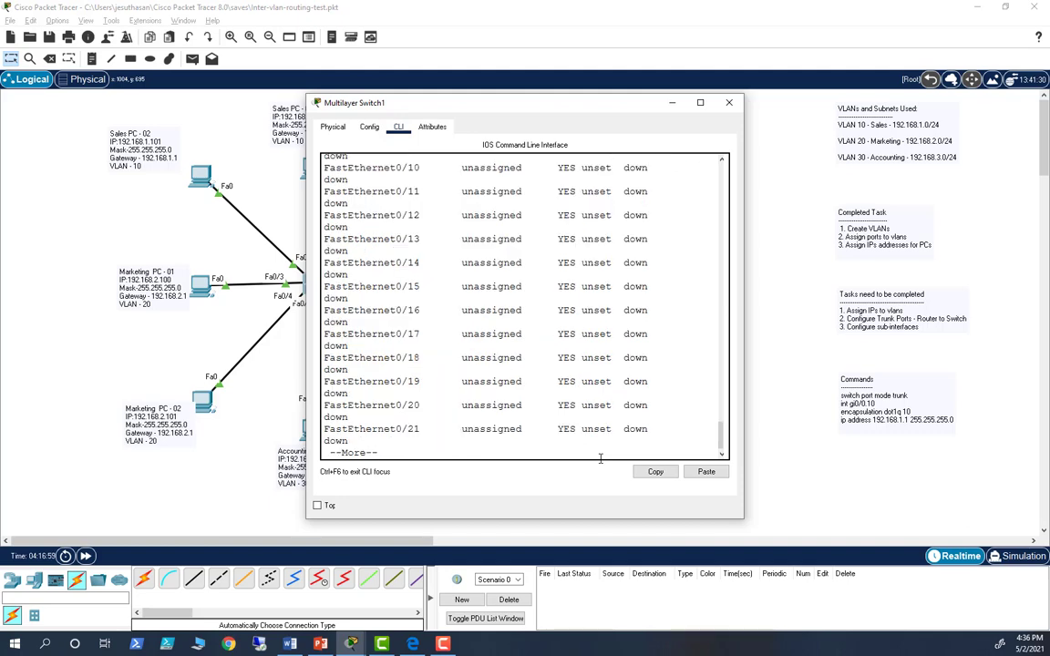
pyautogui.click(701, 103)
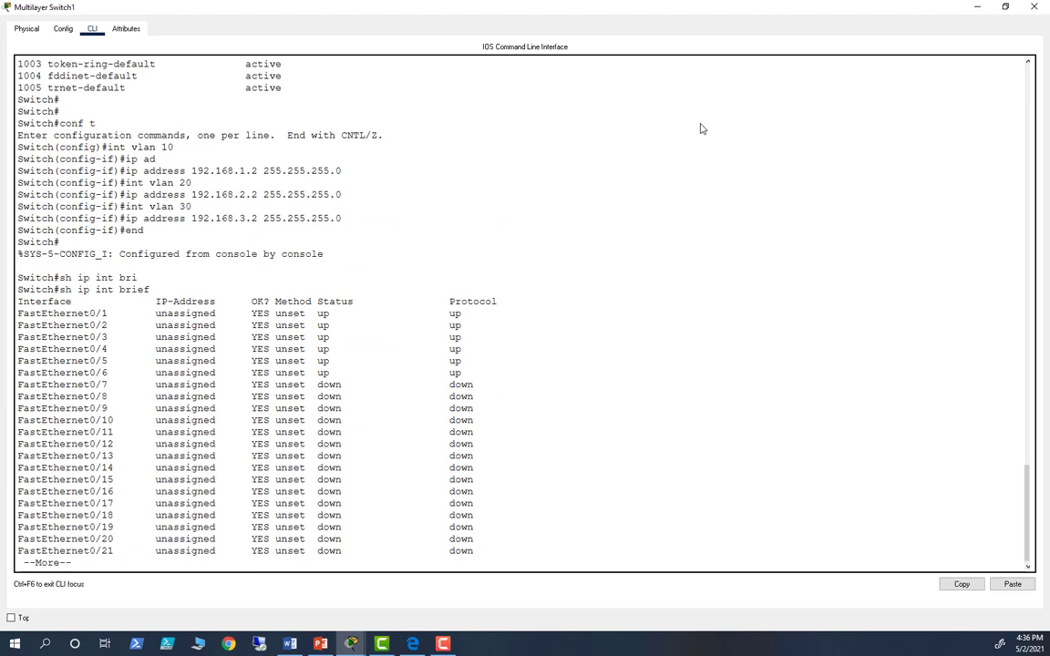
pyautogui.press('Return')
pyautogui.press('Return')
pyautogui.press('Return')
pyautogui.press('Return')
pyautogui.press('Return')
pyautogui.press('Return')
pyautogui.press('Return')
pyautogui.press('Return')
pyautogui.press('Return')
pyautogui.press('Return')
pyautogui.press('Return')
pyautogui.press('Return')
pyautogui.press('Return')
pyautogui.press('Return')
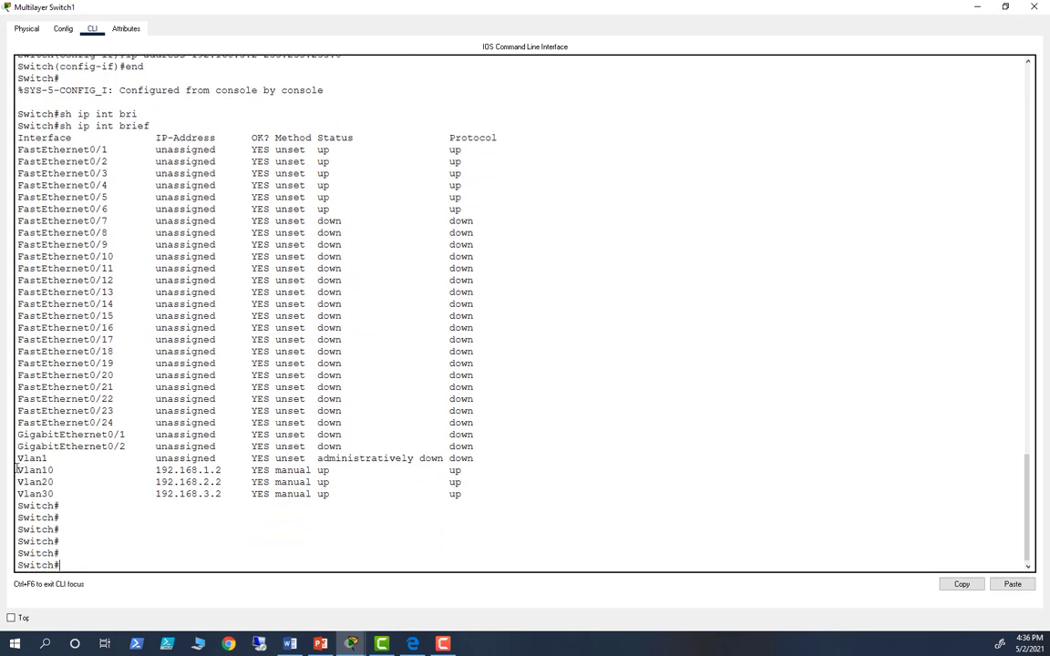
pyautogui.moveTo(16, 470); pyautogui.dragTo(494, 496)
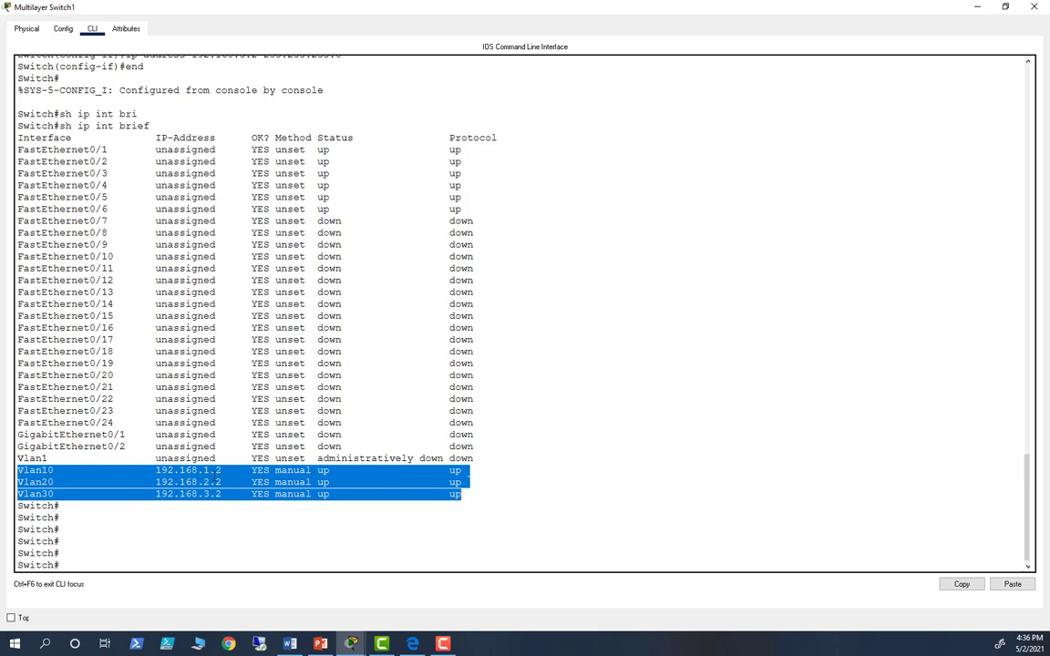
pyautogui.click(189, 533)
pyautogui.hotkey('alt', 'Tab')
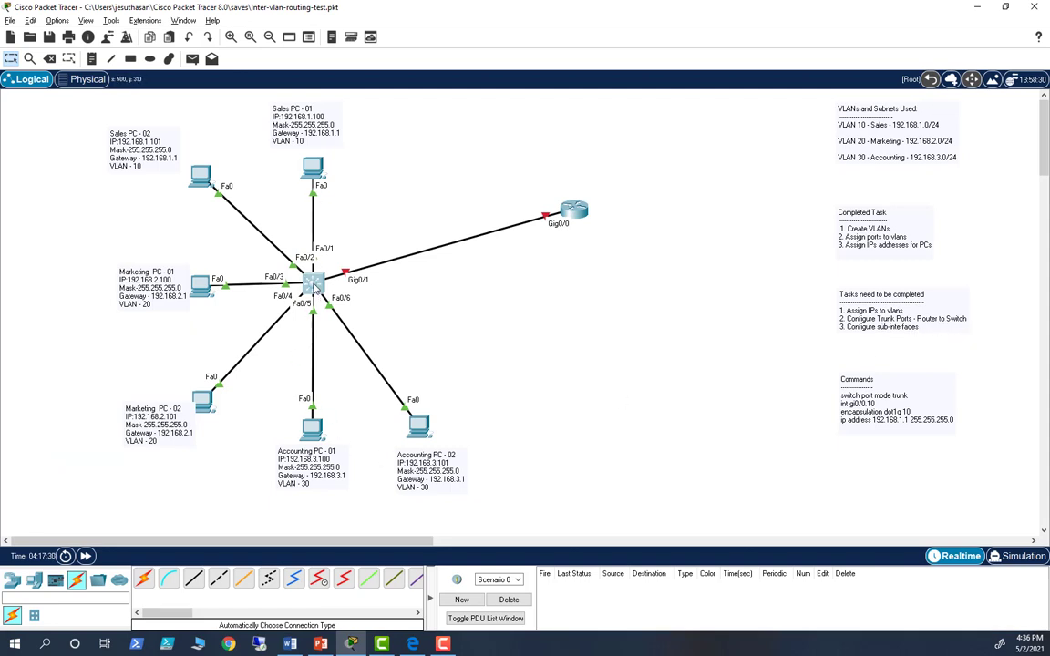
# Enter interface configuration mode for g0/1 on the multilayer switch.
pyautogui.moveTo(315, 286)
pyautogui.click(313, 286)
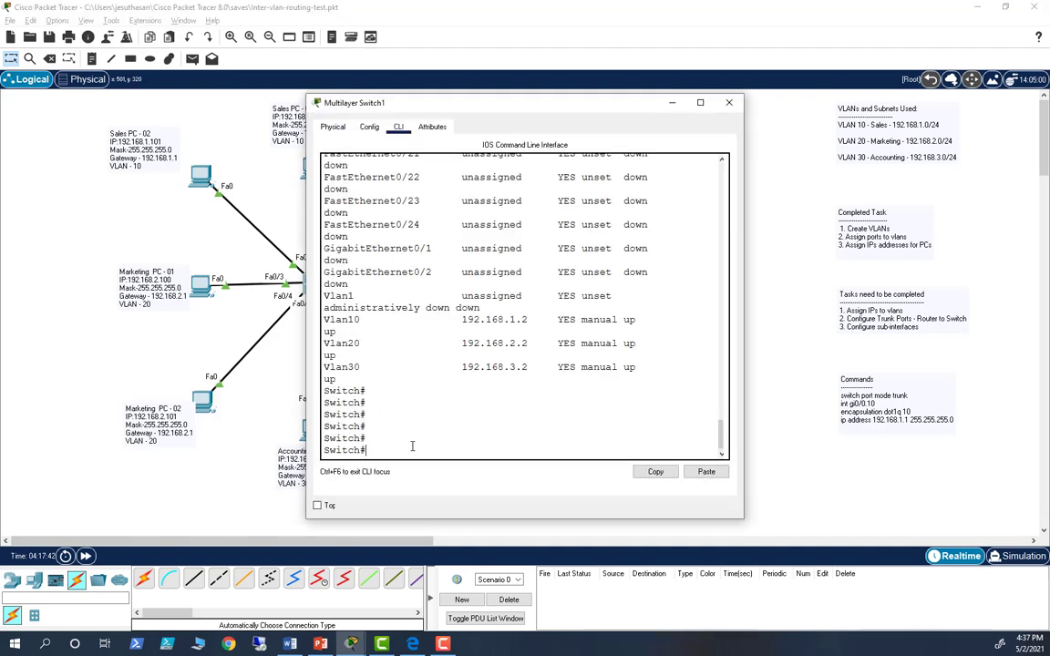
pyautogui.write('conf t')
pyautogui.press('Return')
pyautogui.write('int g0/1')
pyautogui.press('Return')
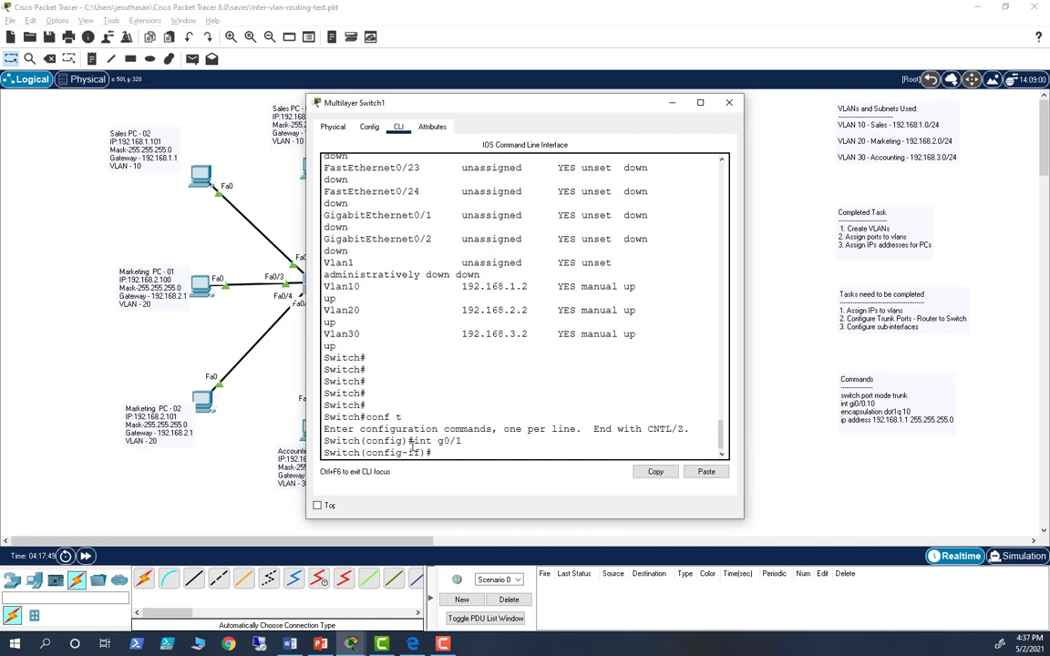
# Set the trunk encapsulation of the switch's g0/1 interface to dot1q.
pyautogui.write('sw`')
pyautogui.press('Tab')
pyautogui.press('BackSpace')
pyautogui.press('Tab')
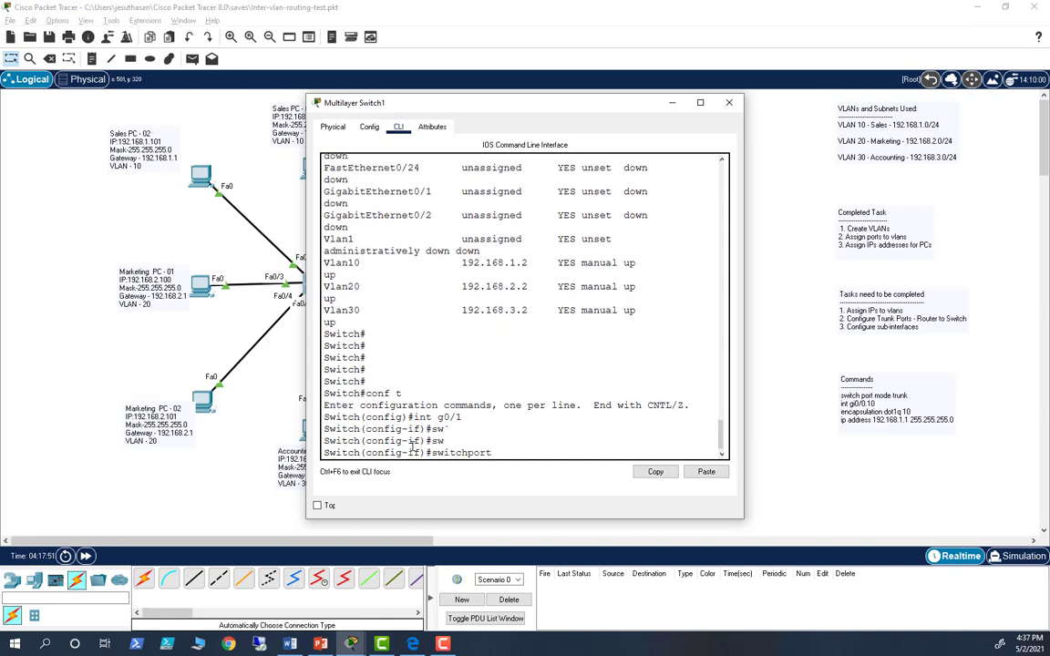
pyautogui.write('tr')
pyautogui.press('Tab')
pyautogui.write('e')
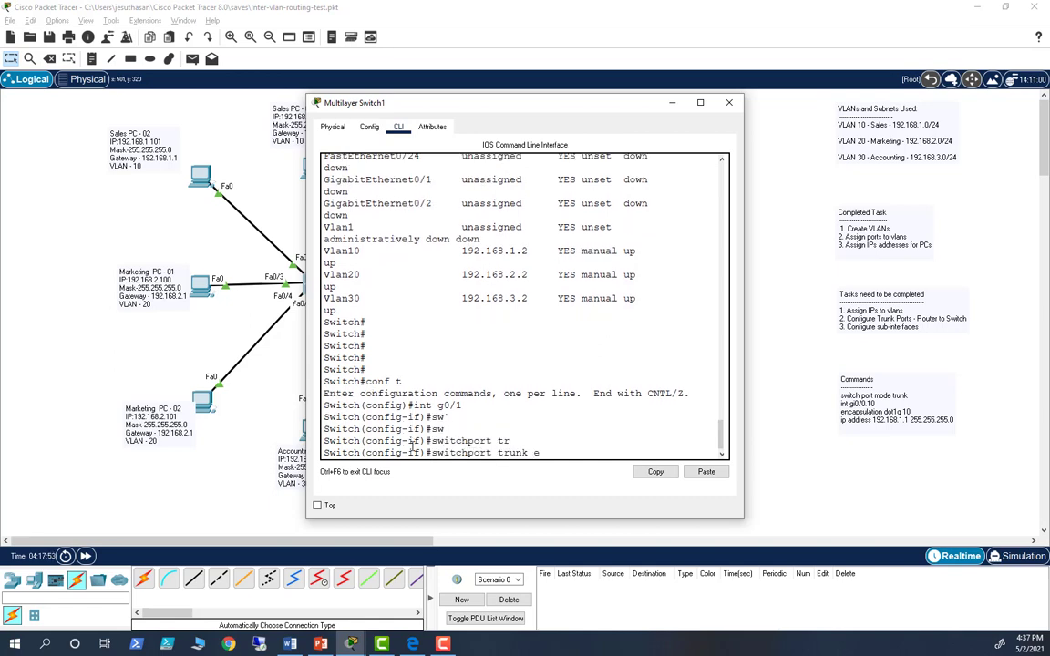
pyautogui.write('n')
pyautogui.press('Tab')
pyautogui.write('do')
pyautogui.press('Tab')
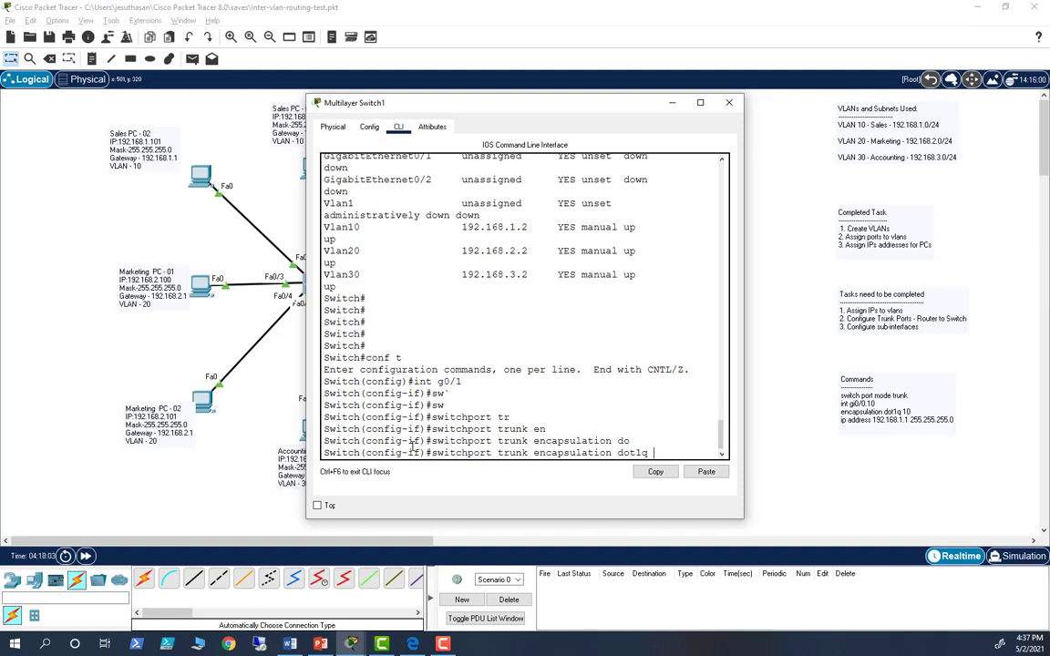
pyautogui.press('Return')
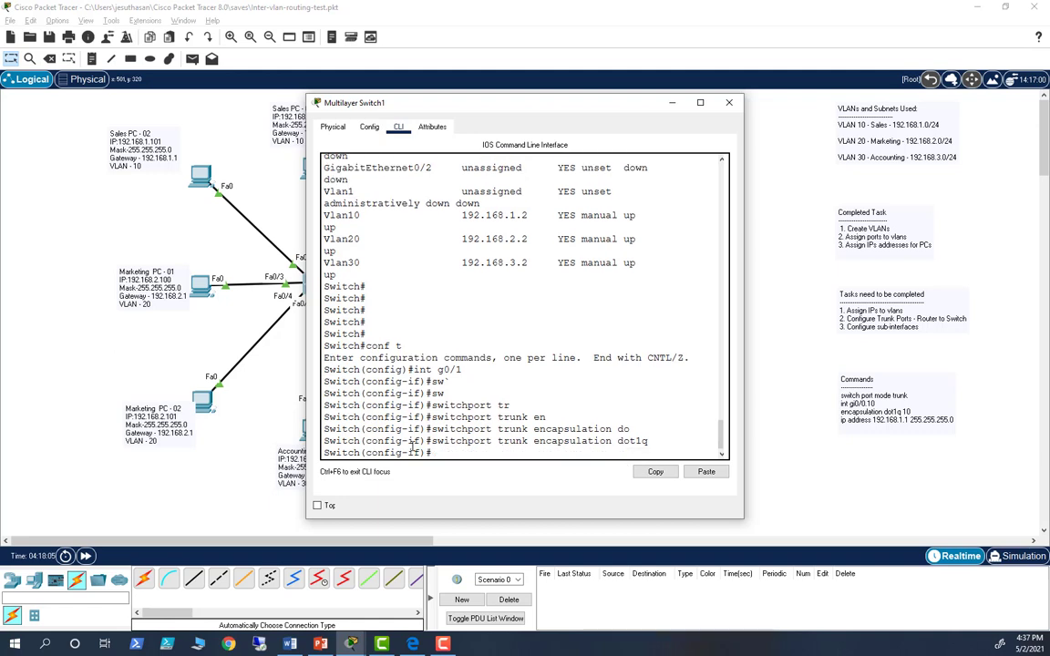
# Set g0/1 to switchport mode trunk, end configuration mode and close the switch window.
pyautogui.write('sw')
pyautogui.press('Tab')
pyautogui.write('q')
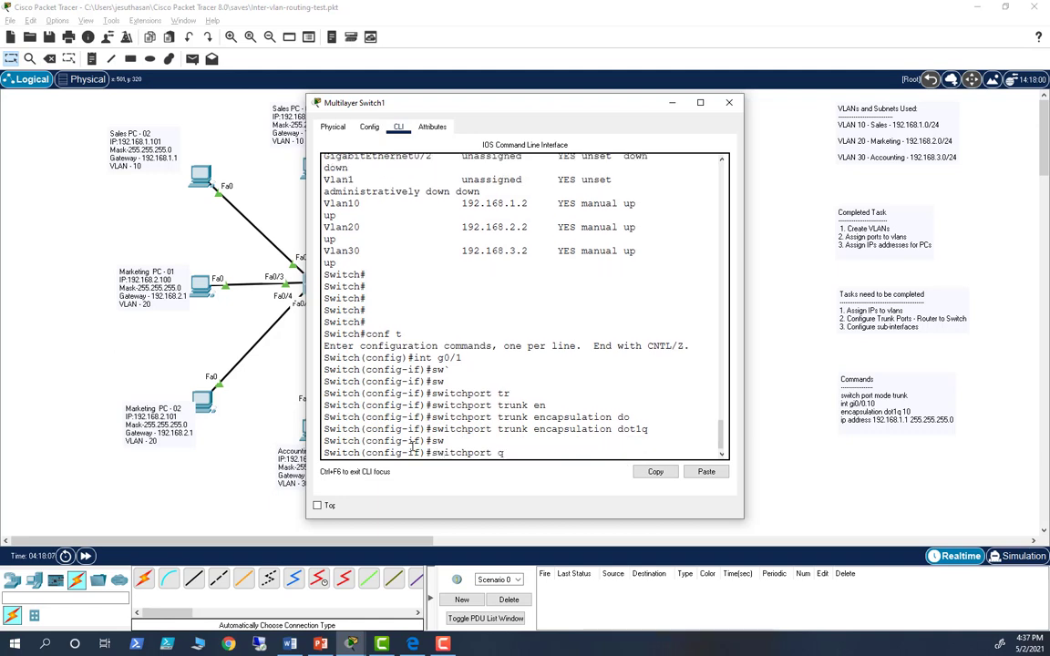
pyautogui.press('BackSpace')
pyautogui.write('mo')
pyautogui.press('Tab')
pyautogui.write('tr')
pyautogui.press('Tab')
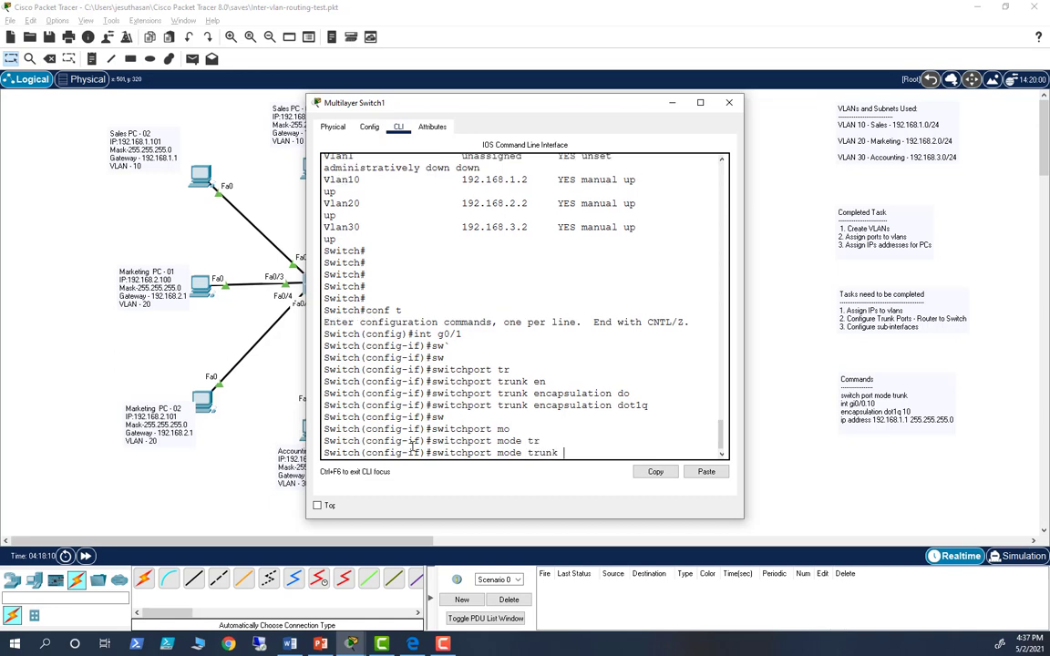
pyautogui.press('Return')
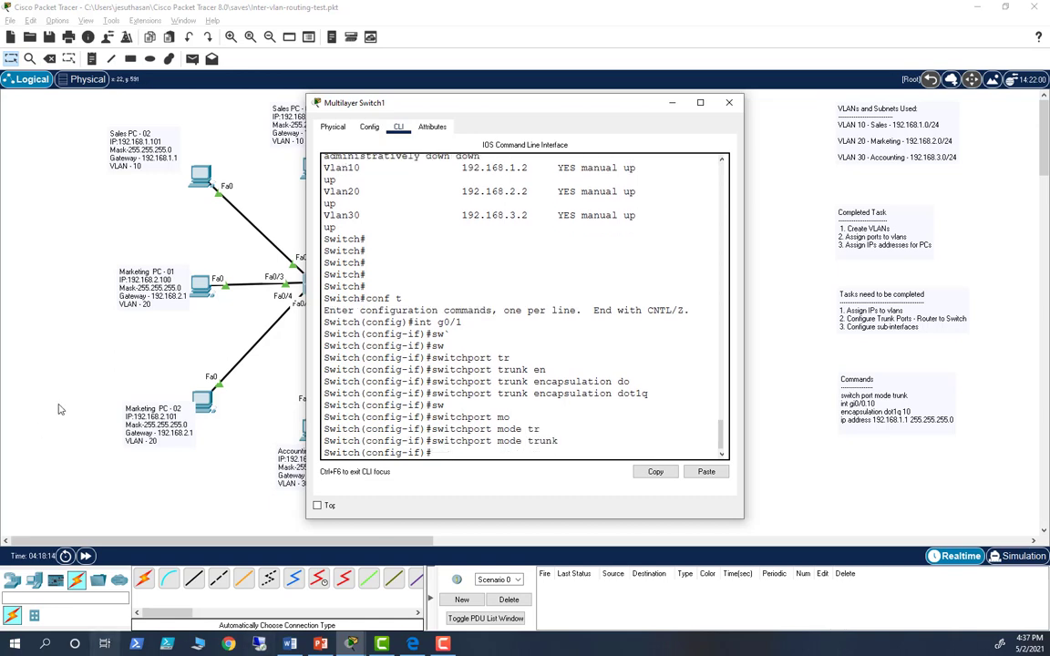
pyautogui.write('end')
pyautogui.press('Return')
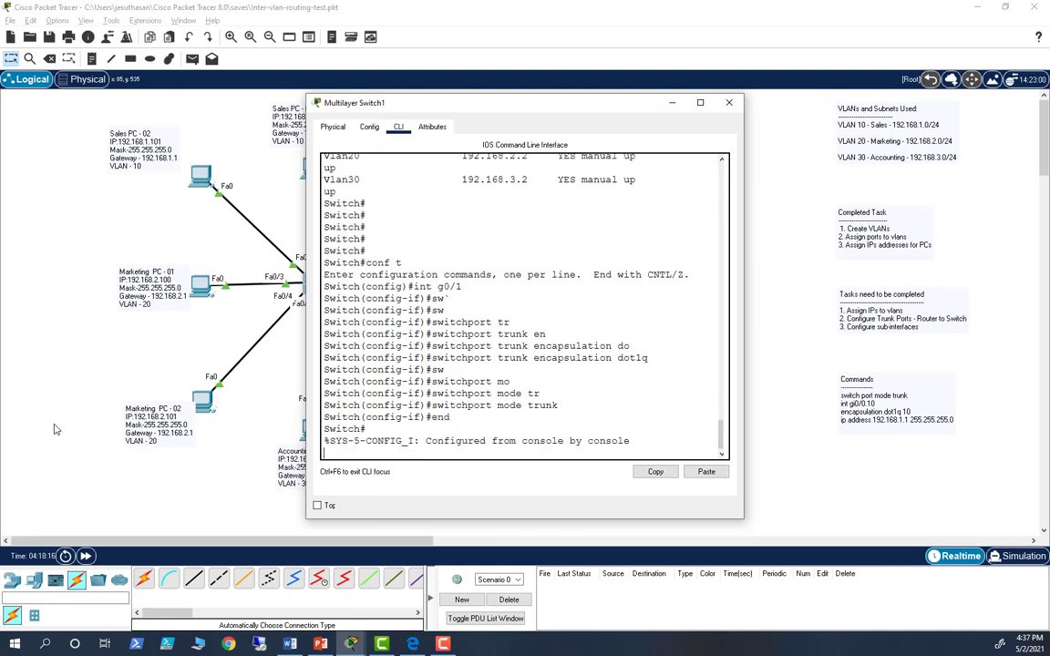
pyautogui.click(729, 102)
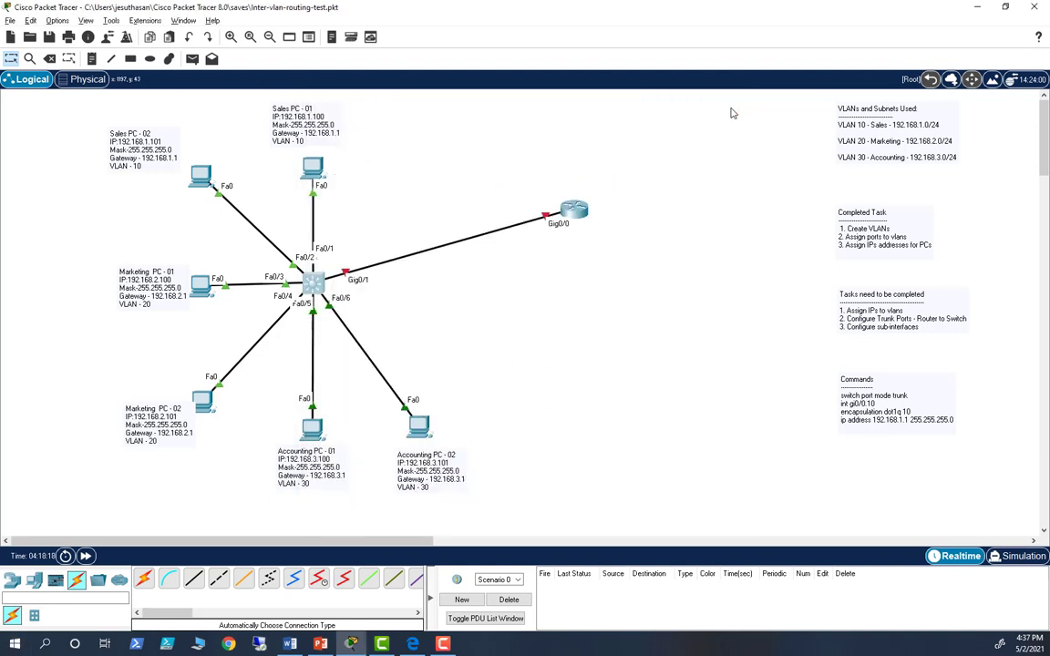
# Open the router's command line, decline the initial configuration dialog and enter privileged EXEC mode.
pyautogui.click(570, 214)
pyautogui.click(398, 127)
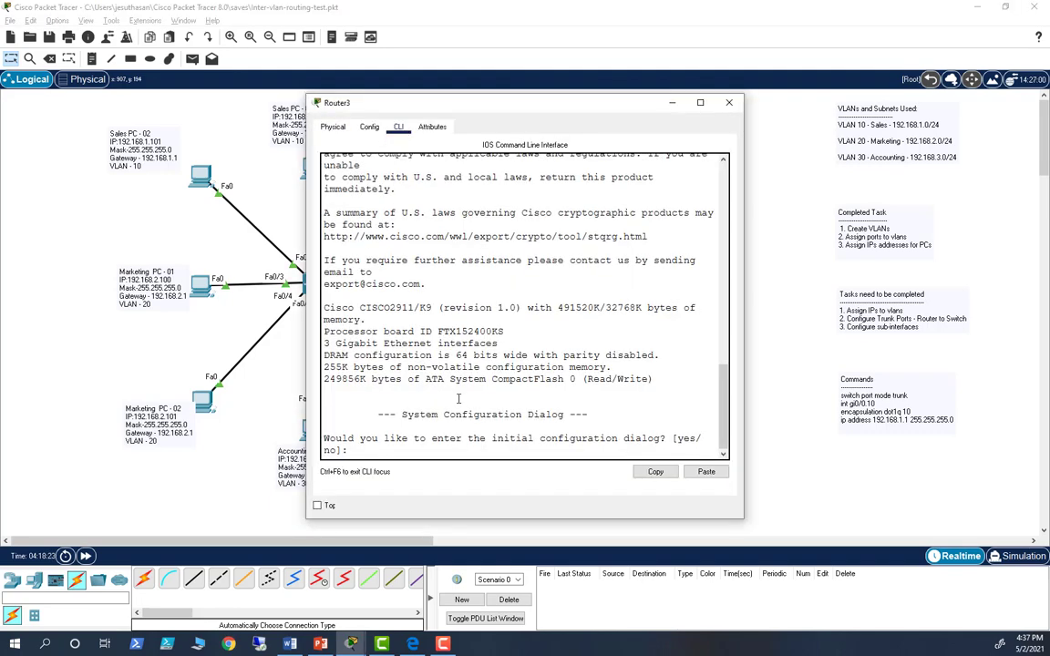
pyautogui.click(453, 402)
pyautogui.write('no')
pyautogui.press('Return')
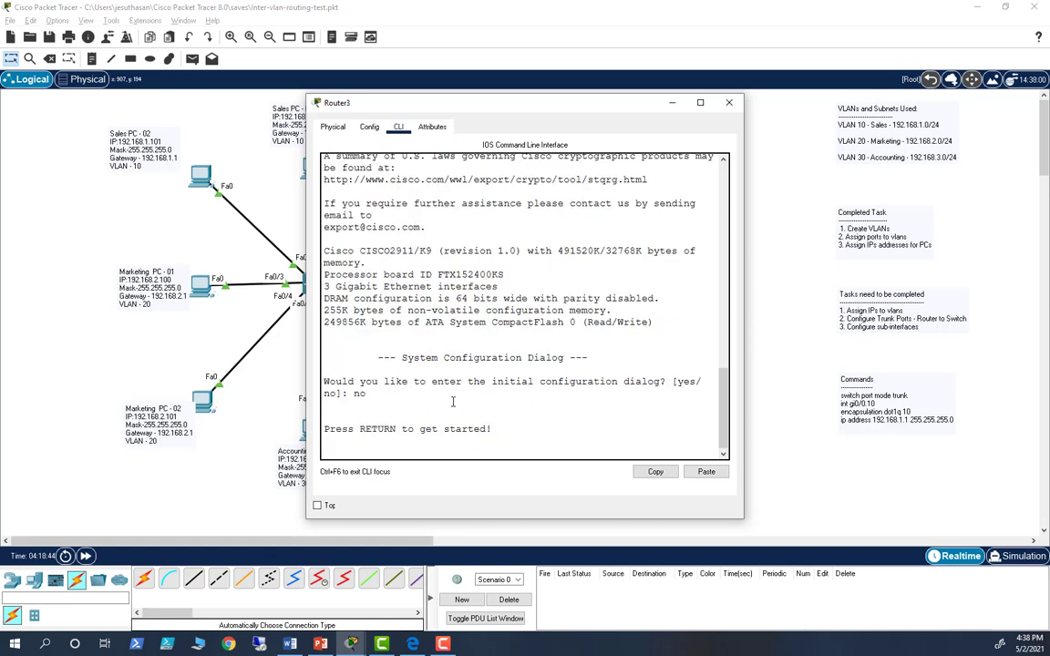
pyautogui.press('Return')
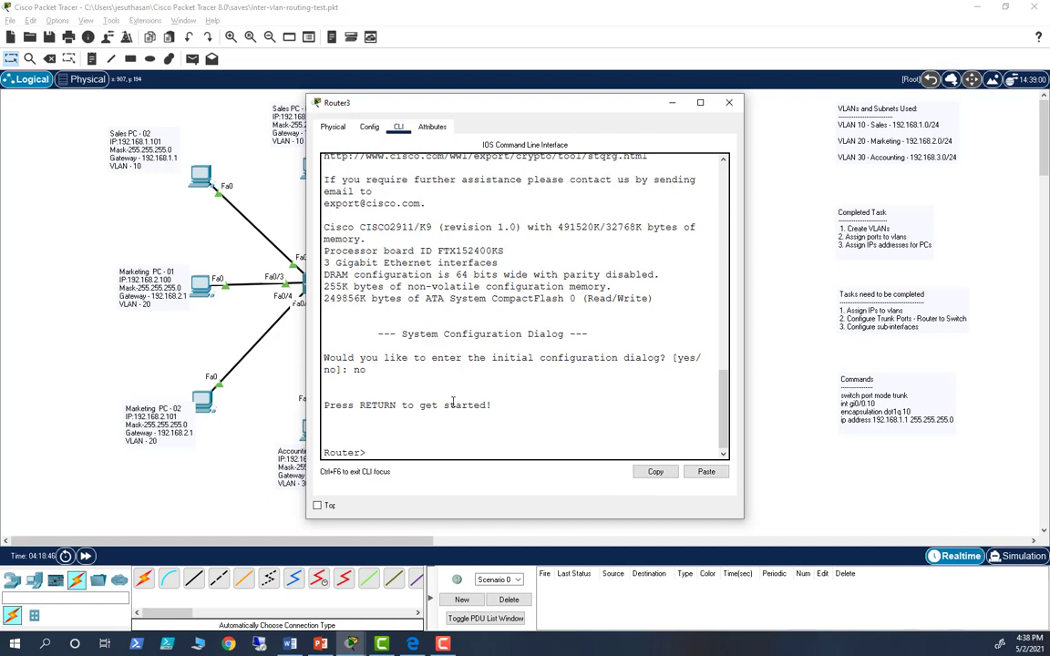
pyautogui.write('en')
pyautogui.press('Return')
pyautogui.press('Return')
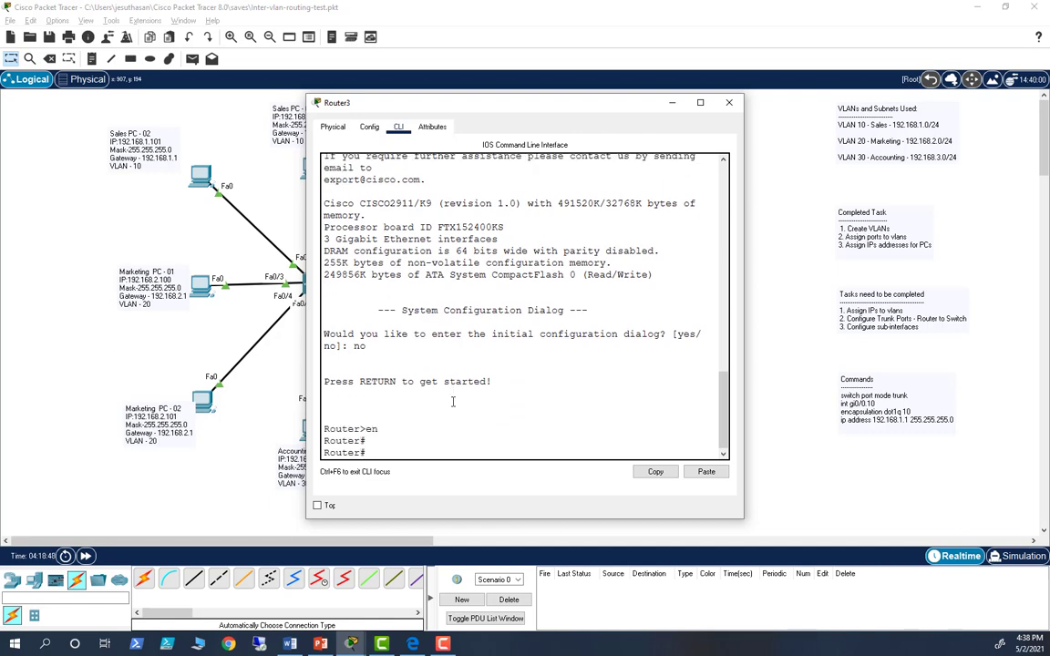
# Display the router's running configuration with sh run and examine the GigabitEthernet interface entries.
pyautogui.write('sh run')
pyautogui.press('Return')
pyautogui.press('Return')
pyautogui.press('Return')
pyautogui.press('Return')
pyautogui.press('Return')
pyautogui.press('Return')
pyautogui.press('Return')
pyautogui.press('Return')
pyautogui.press('Return')
pyautogui.press('Return')
pyautogui.press('Return')
pyautogui.press('Return')
pyautogui.press('Return')
pyautogui.press('Return')
pyautogui.press('Return')
pyautogui.press('Return')
pyautogui.press('Return')
pyautogui.press('Return')
pyautogui.press('Return')
pyautogui.press('Return')
pyautogui.press('Return')
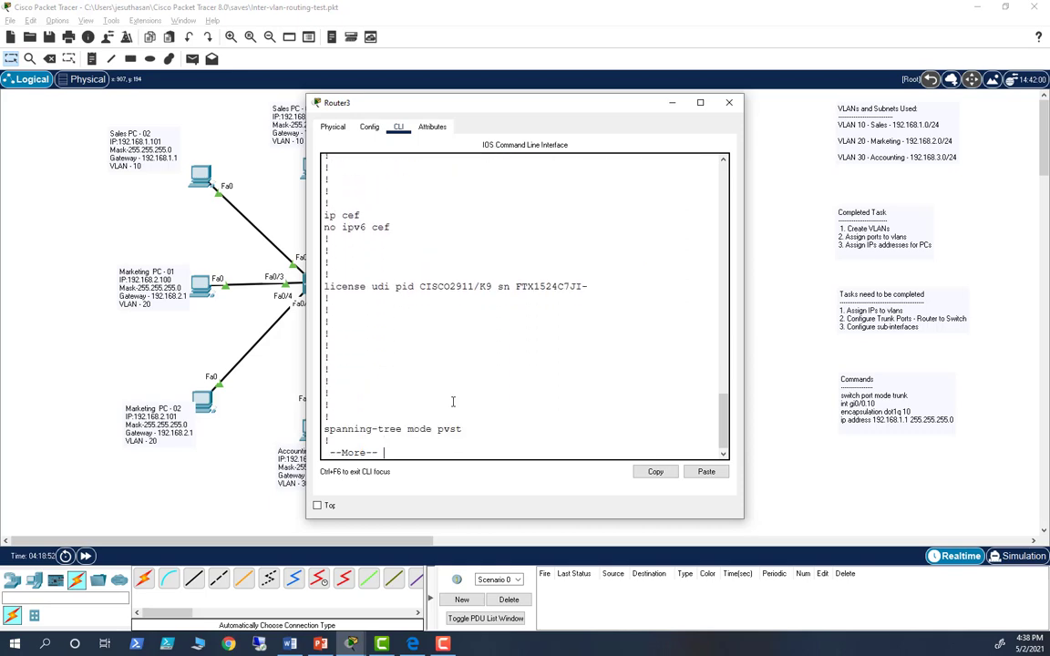
pyautogui.press('Return')
pyautogui.press('Return')
pyautogui.press('Return')
pyautogui.press('Return')
pyautogui.press('Return')
pyautogui.press('Return')
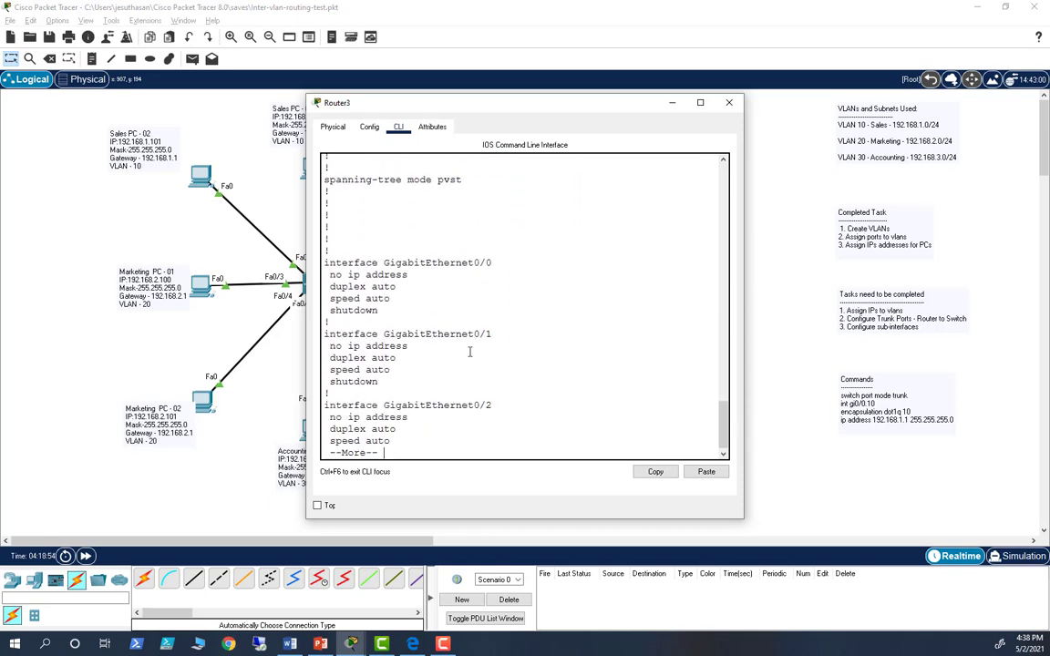
pyautogui.moveTo(572, 102); pyautogui.dragTo(512, 78)
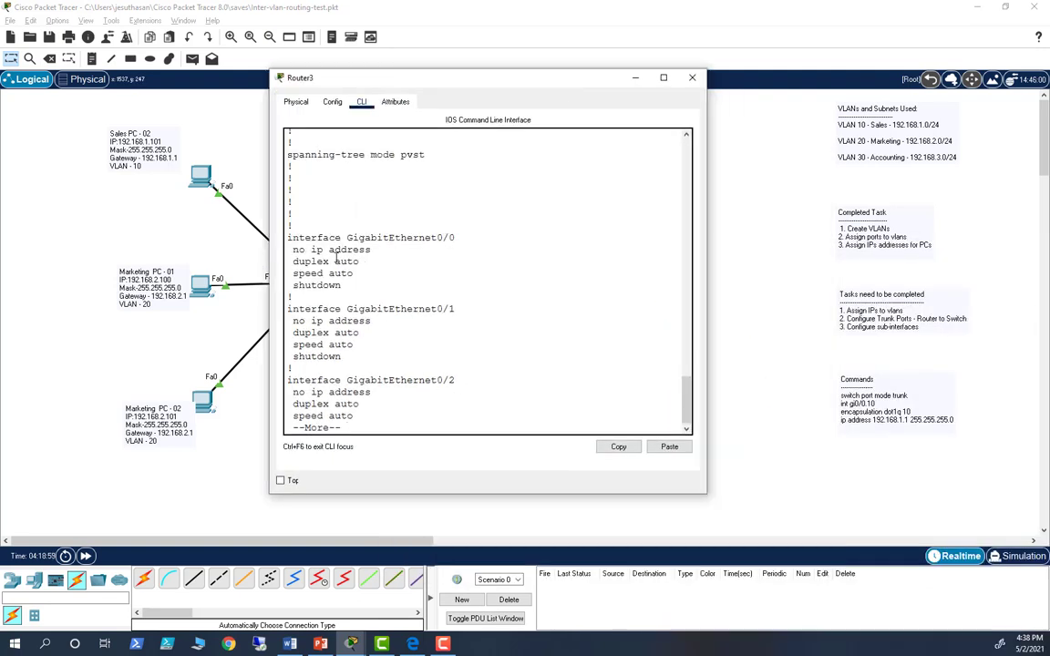
pyautogui.write('q')
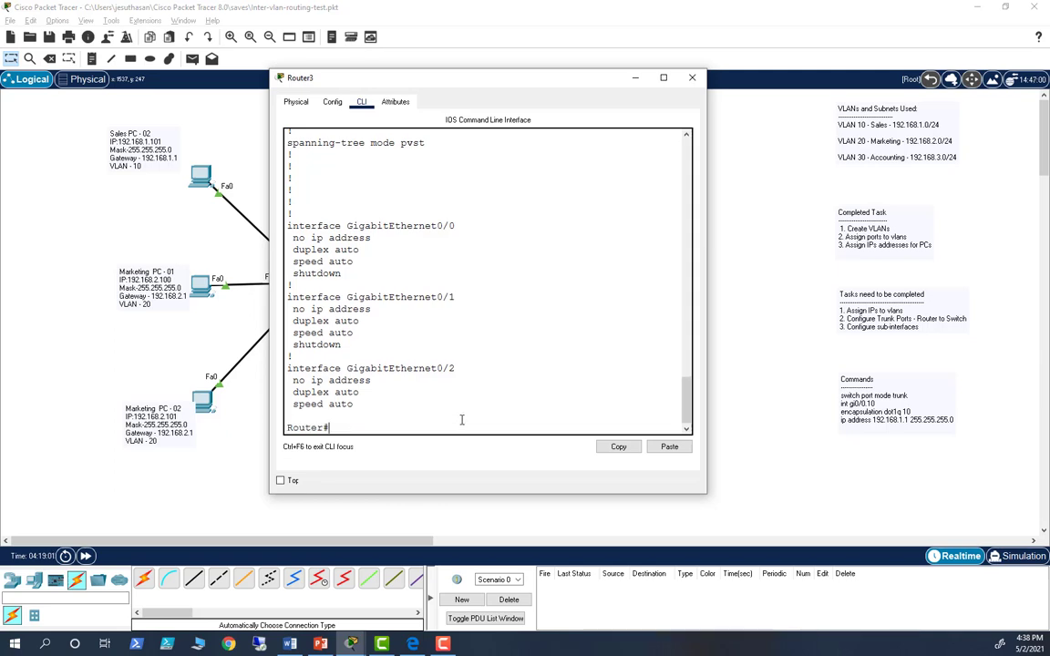
# Enable the router's g0/0 interface with no shut and check its link to the switch in the topology.
pyautogui.write('conf t')
pyautogui.press('Return')
pyautogui.write('int ')
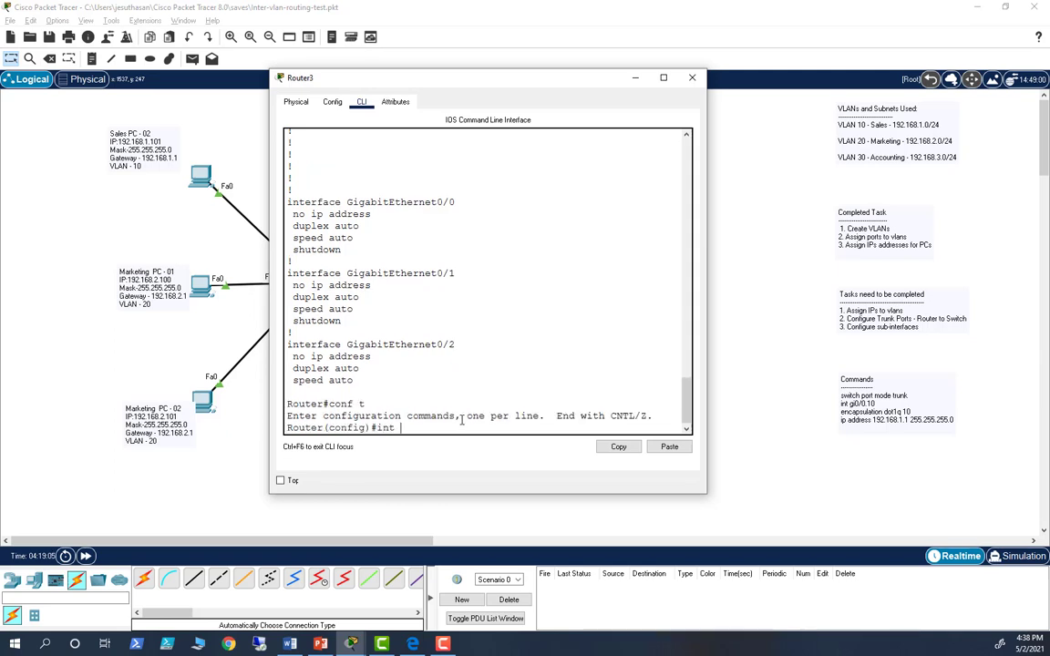
pyautogui.write('g0/0')
pyautogui.press('Return')
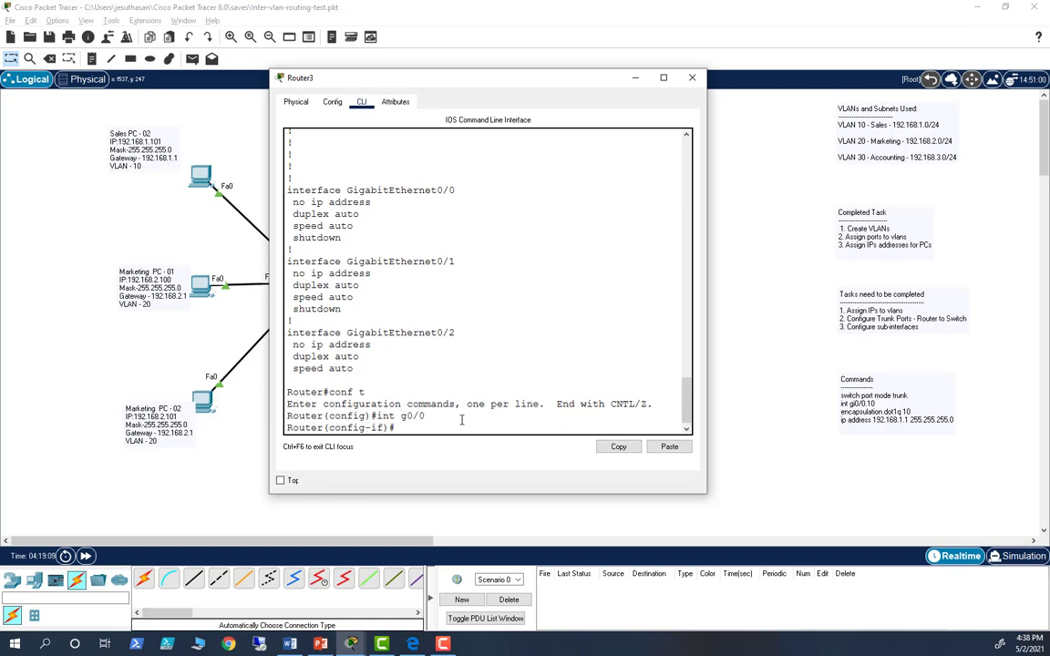
pyautogui.write('no shut')
pyautogui.press('Return')
pyautogui.moveTo(411, 78); pyautogui.dragTo(796, 140)
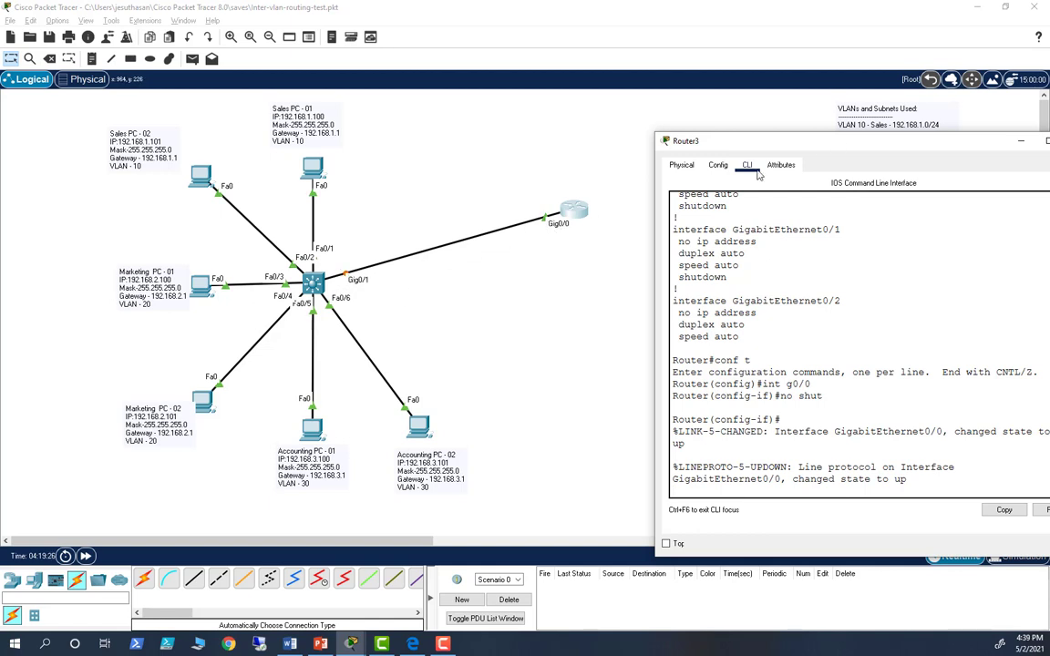
pyautogui.moveTo(811, 145); pyautogui.dragTo(351, 65)
# Leave the g0/0 interface configuration and return to the router's global configuration mode.
pyautogui.press('Return')
pyautogui.press('Return')
pyautogui.press('Return')
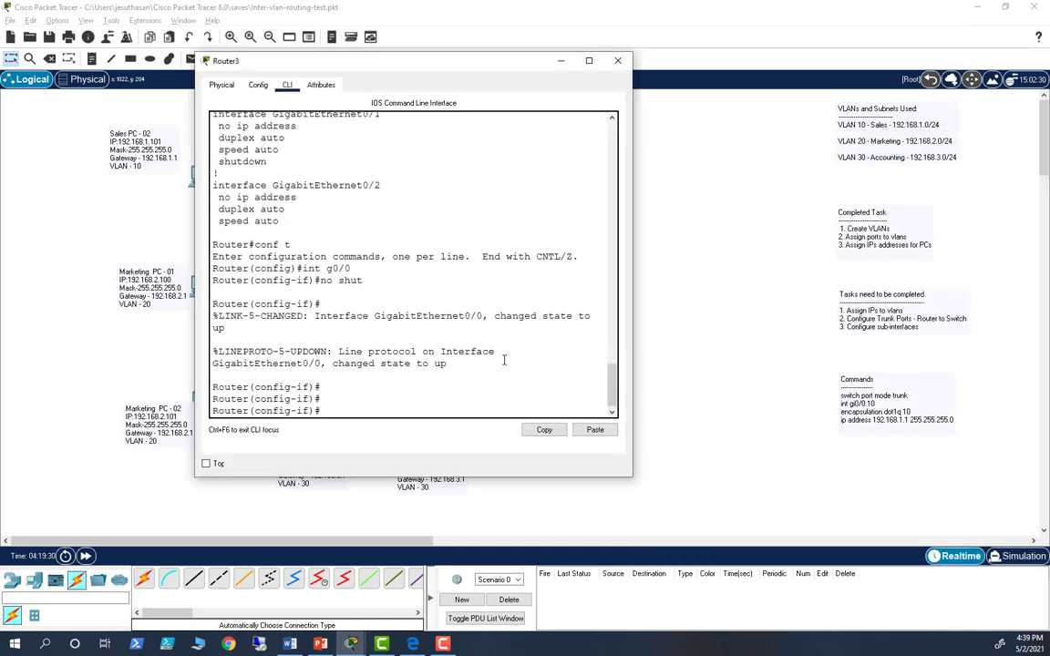
pyautogui.write('en')
pyautogui.press('Return')
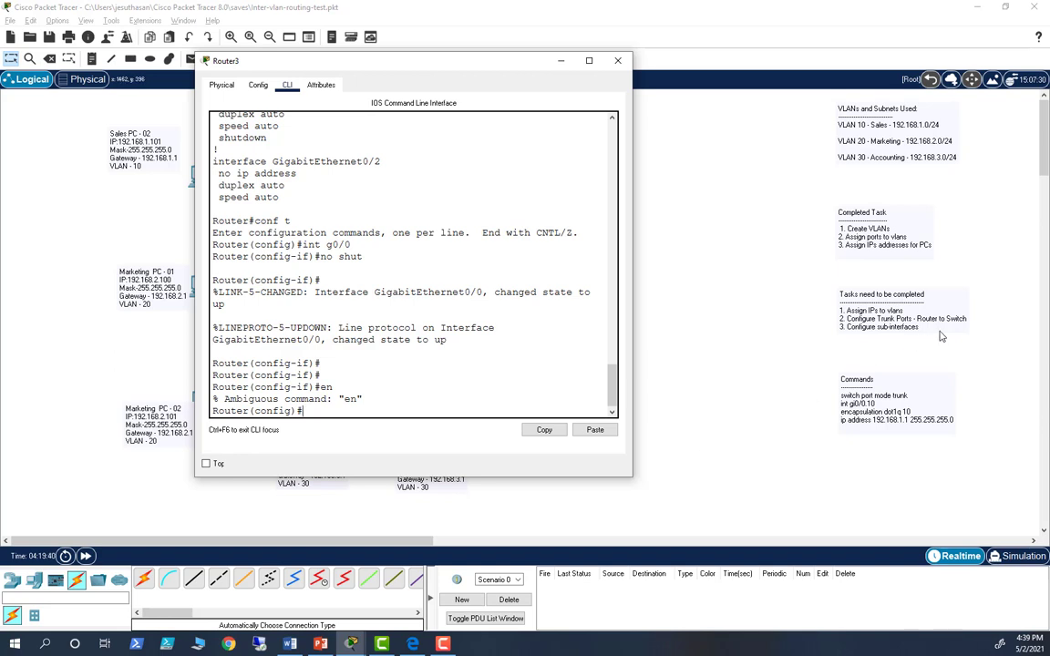
# Create router sub-interface gi0/0.10 by copying the int gi0/0.10 command from the Commands note into the router's command line.
pyautogui.click(852, 404)
pyautogui.click(852, 408)
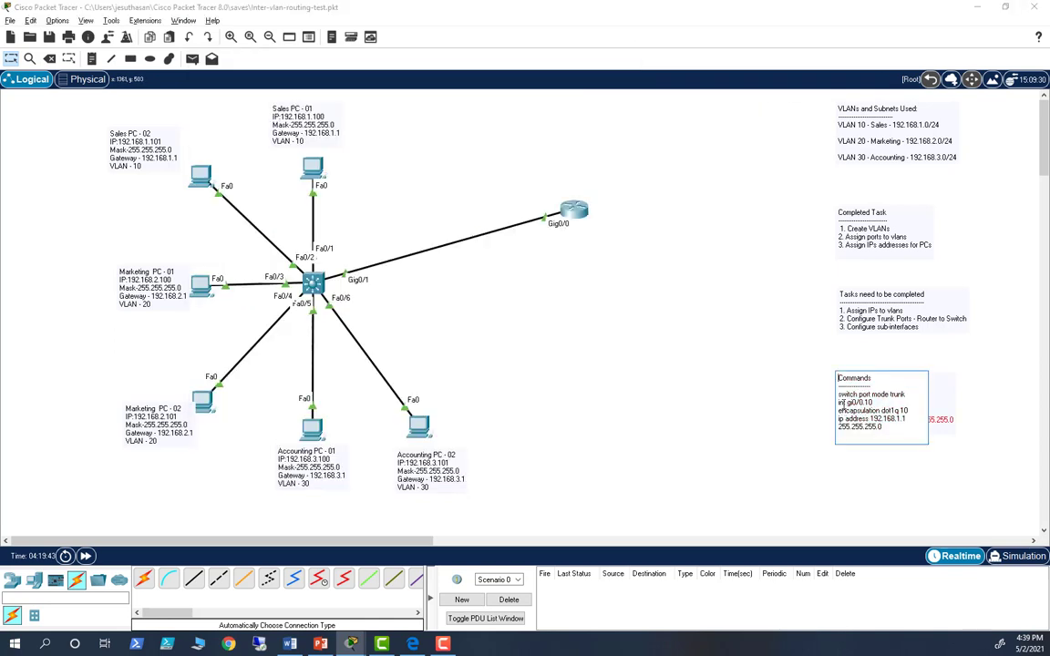
pyautogui.moveTo(874, 403); pyautogui.dragTo(834, 405)
pyautogui.press('super+c')
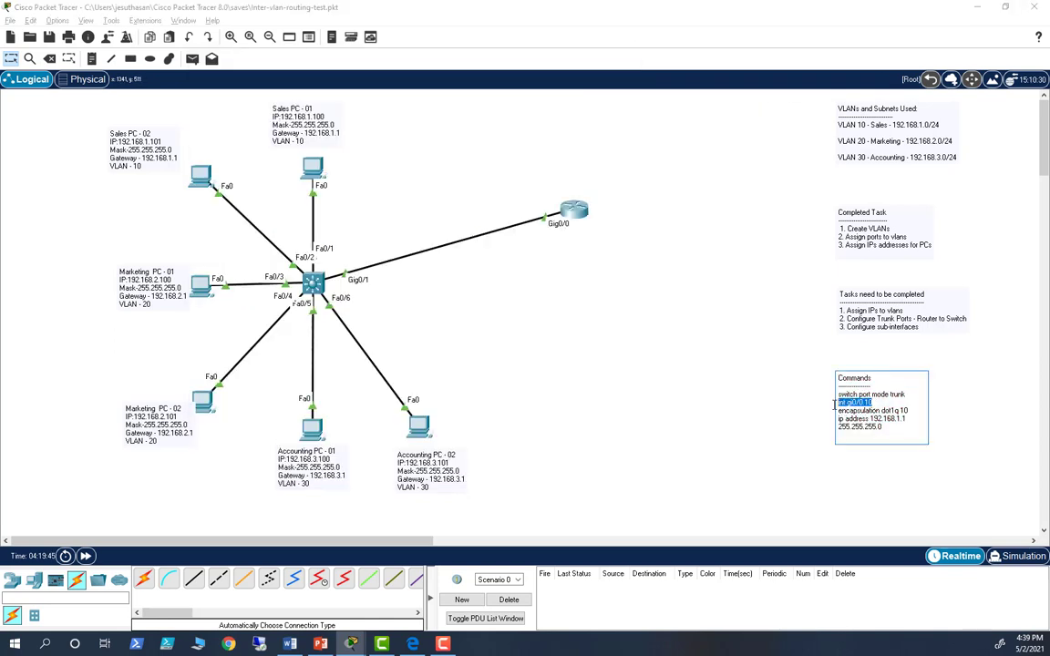
pyautogui.click(568, 207)
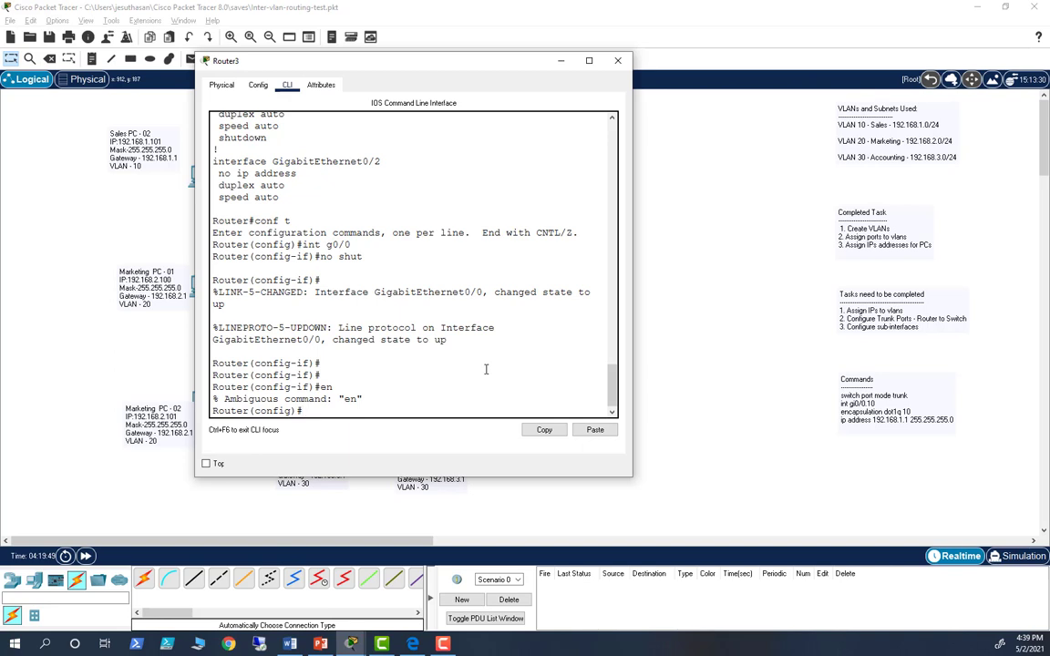
pyautogui.rightClick(434, 412)
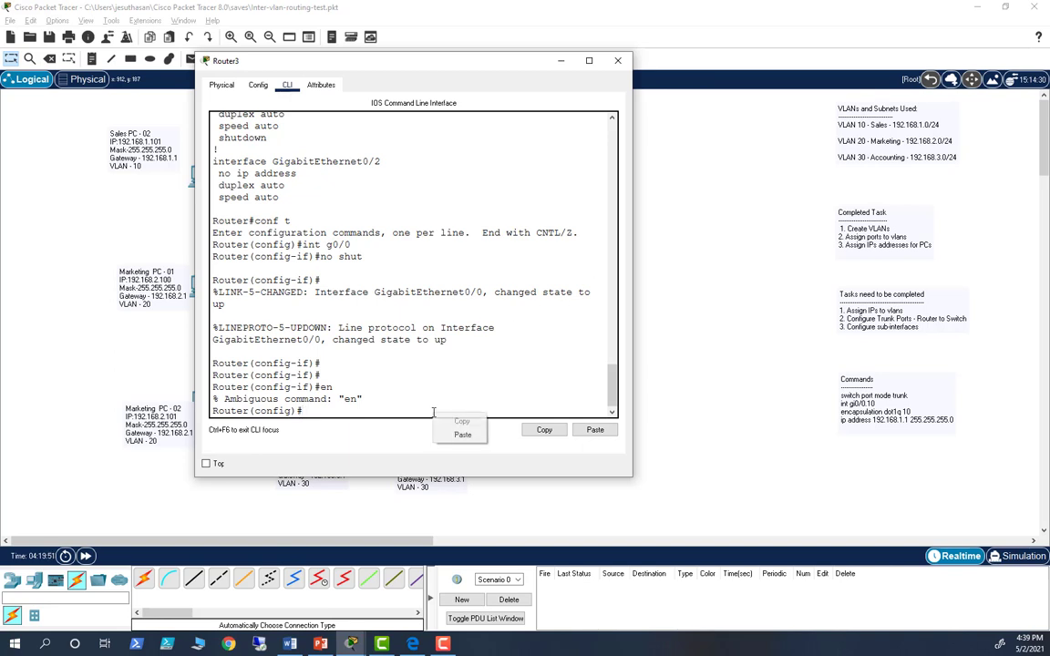
pyautogui.click(462, 434)
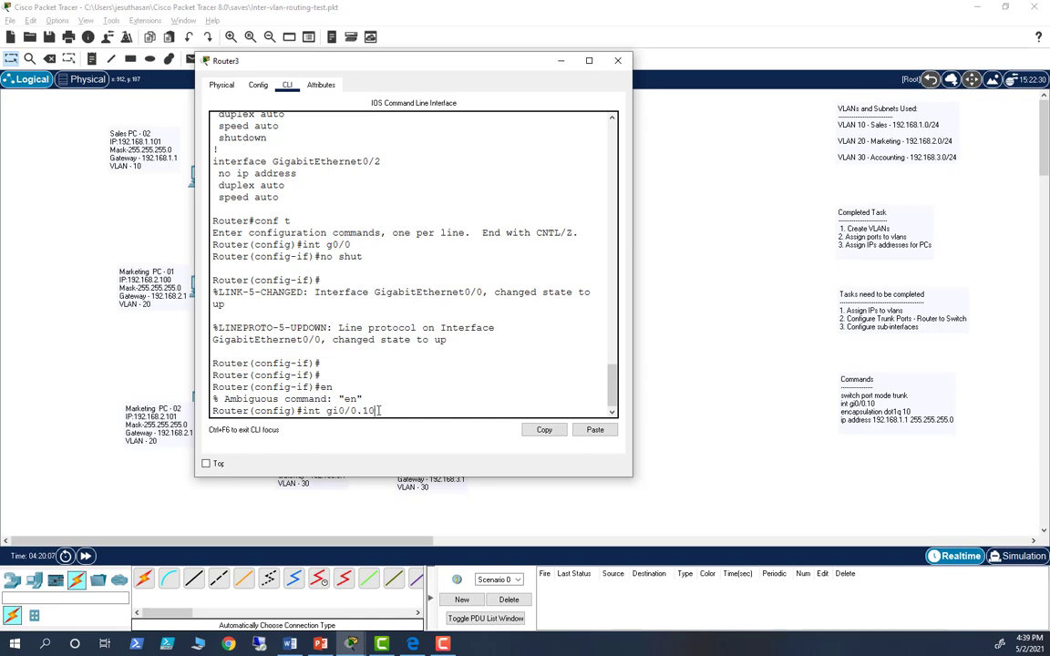
pyautogui.press('Return')
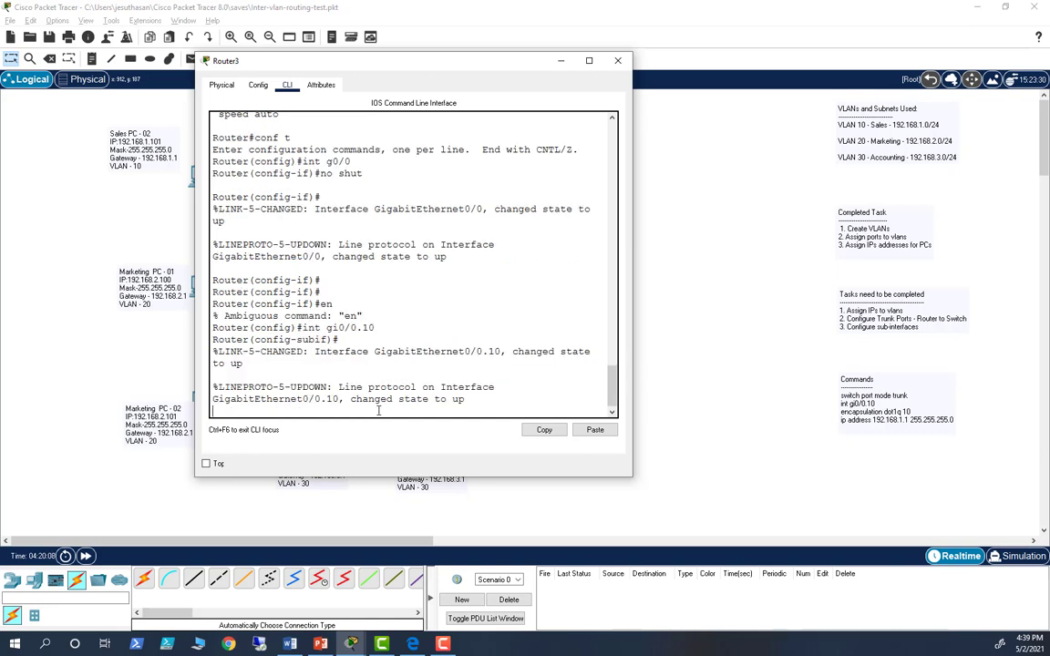
# Set encapsulation dot1Q 10 on sub-interface gi0/0.10 and assign it IP address 192.168.1.1 with mask 255.255.255.0.
pyautogui.press('Return')
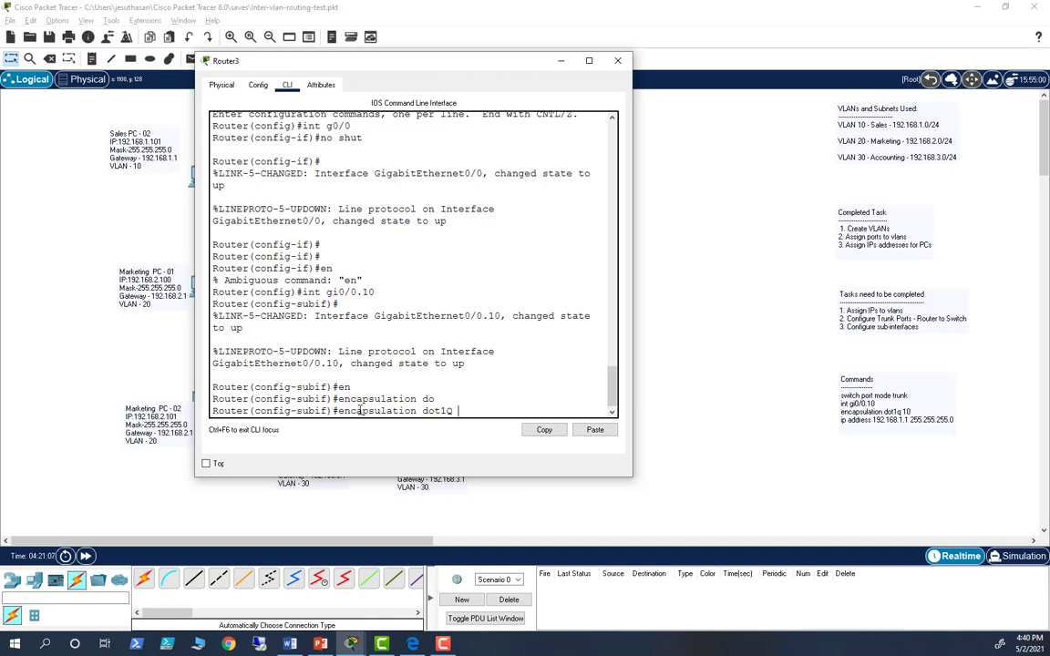
pyautogui.write('10')
pyautogui.press('Return')
pyautogui.write('ip add')
pyautogui.press('Tab')
pyautogui.write('192.')
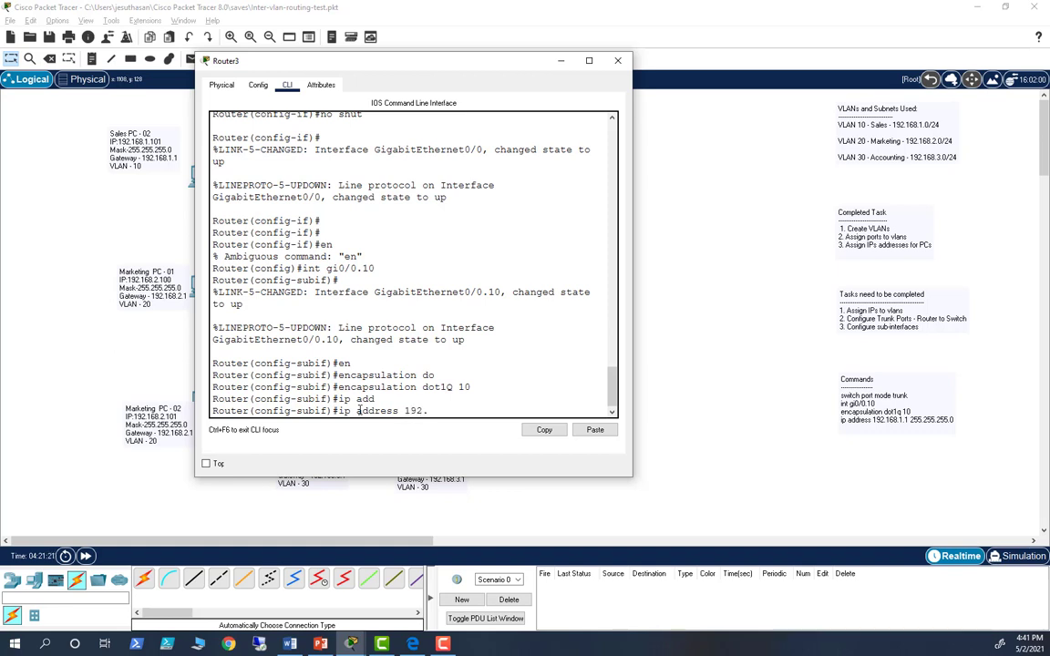
pyautogui.write('168.1.1 255.255.255.0')
pyautogui.press('Return')
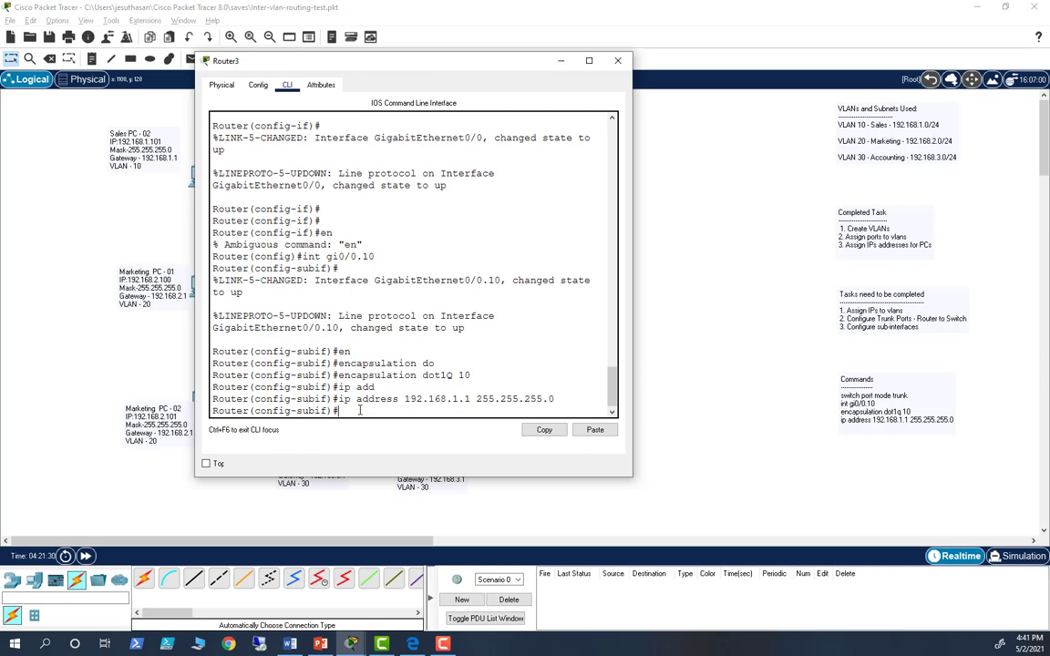
# Create router sub-interface gi0/0.20 by reusing the earlier interface command with the number changed to 20.
pyautogui.press('Up')
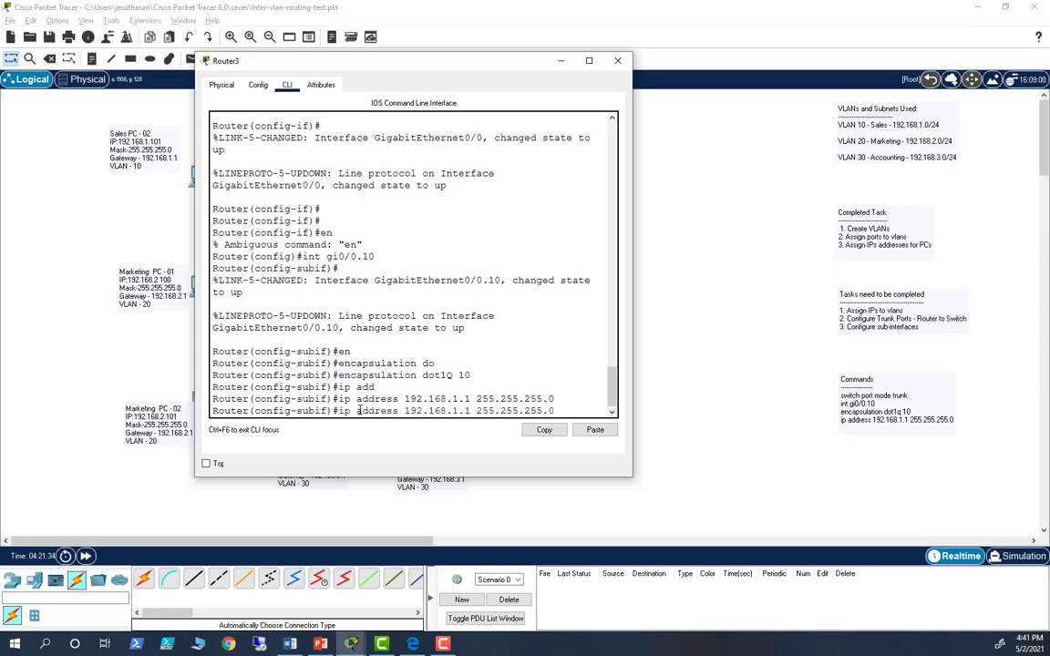
pyautogui.press('Up')
pyautogui.press('Up')
pyautogui.press('Up')
pyautogui.press('Up')
pyautogui.press('Up')
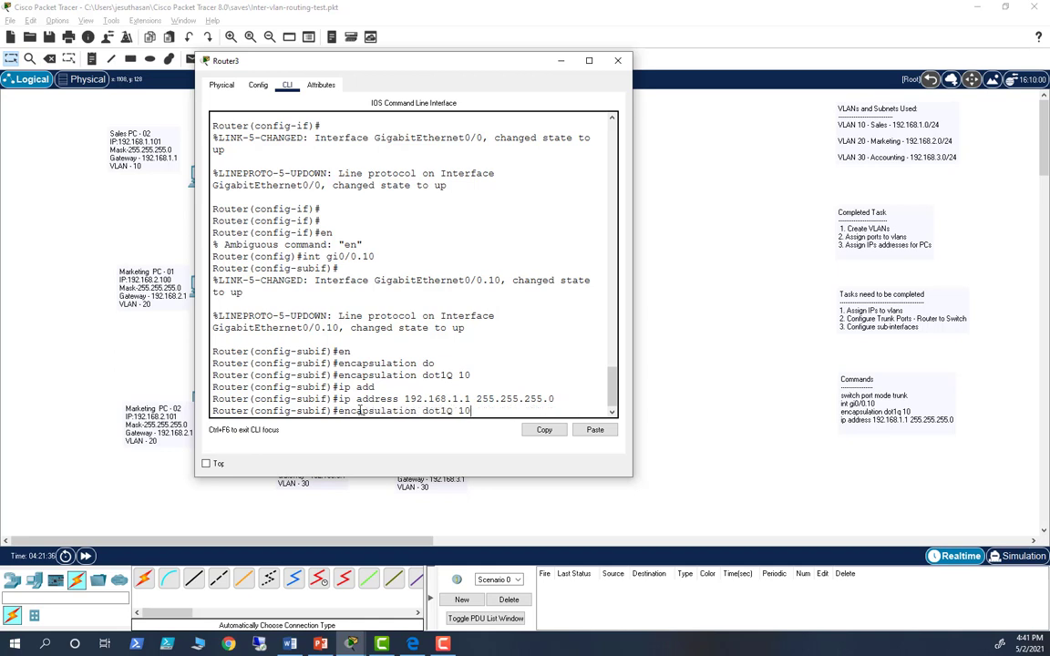
pyautogui.press('BackSpace')
pyautogui.press('BackSpace')
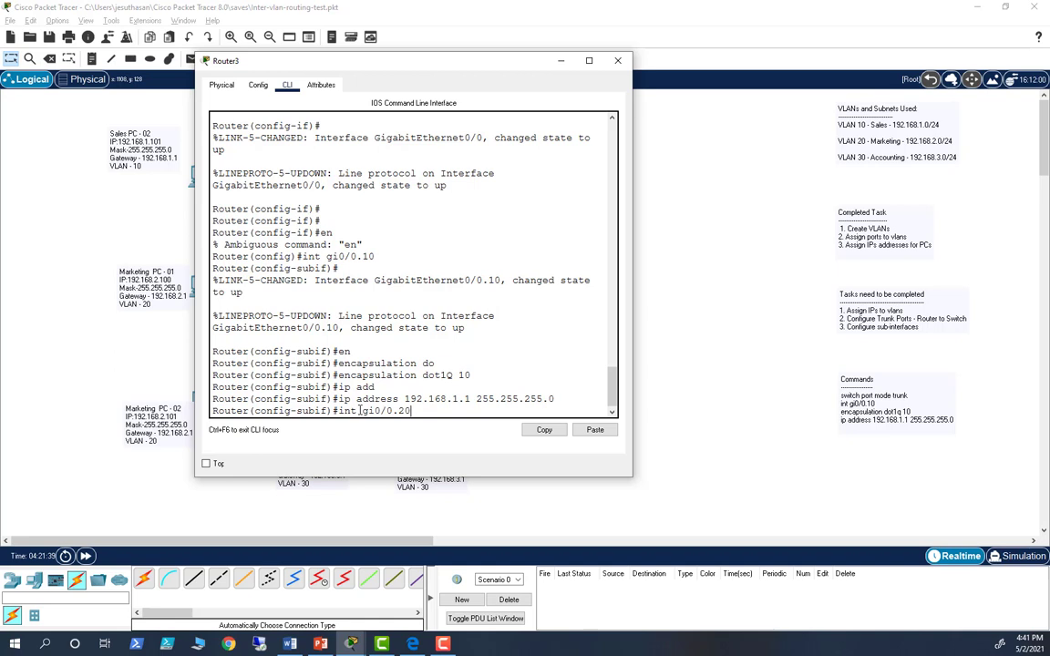
pyautogui.press('Return')
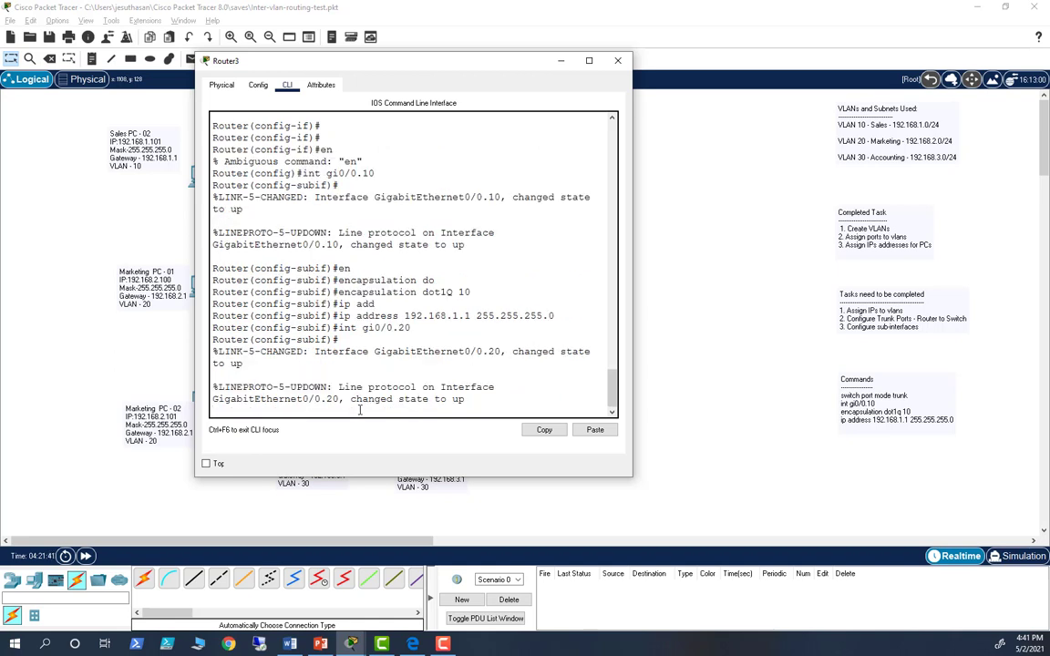
# Set encapsulation dot1Q 20 on router sub-interface gi0/0.20 by reusing the earlier encapsulation command.
pyautogui.press('Return')
pyautogui.press('Up')
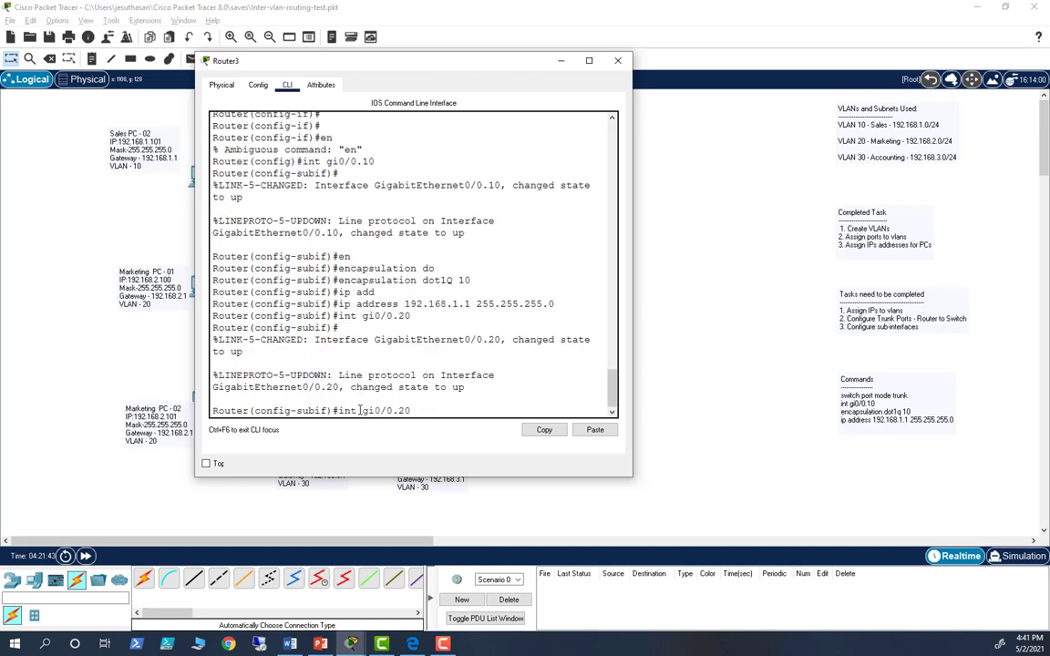
pyautogui.press('Up')
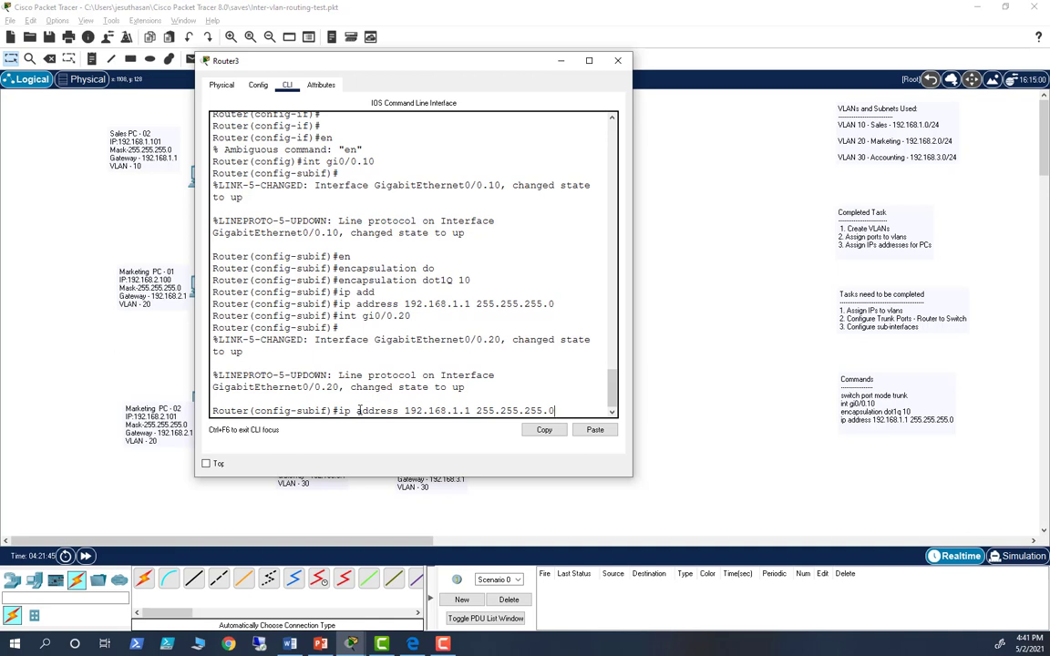
pyautogui.press('Up')
pyautogui.press('Up')
pyautogui.press('BackSpace')
pyautogui.press('BackSpace')
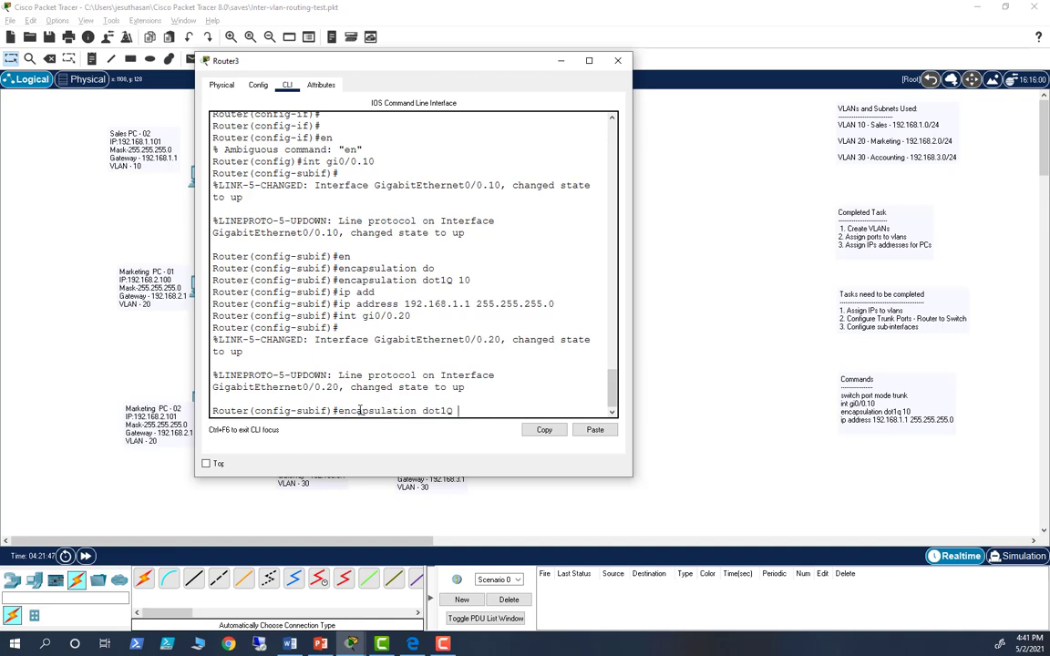
pyautogui.write('20')
pyautogui.press('Return')
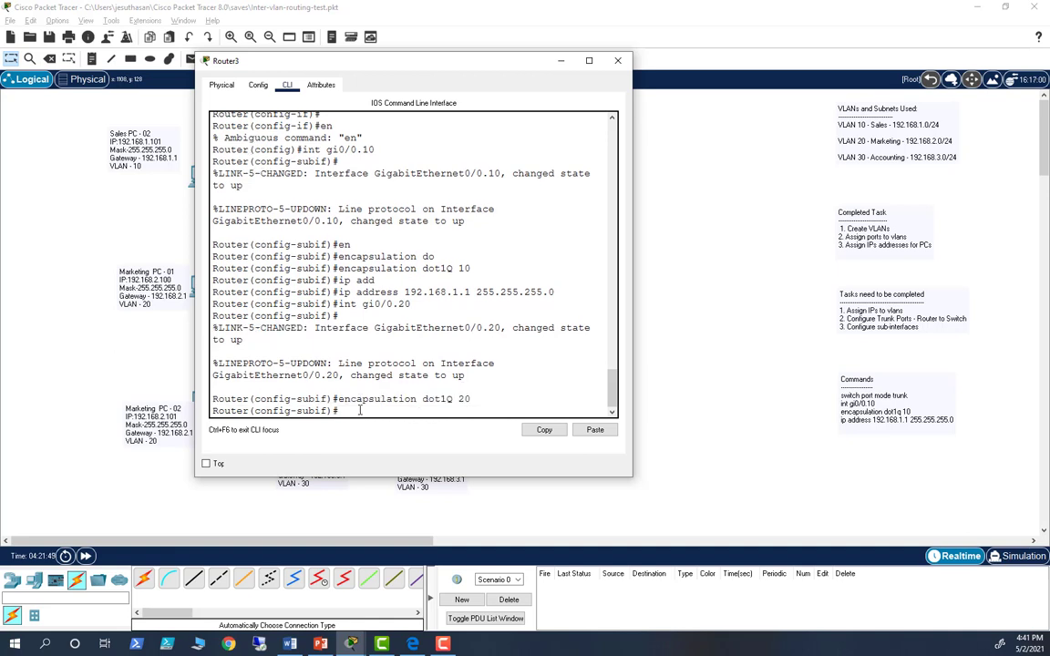
# Assign IP address 192.168.2.1 with mask 255.255.255.0 to sub-interface gi0/0.20 by editing the earlier ip address command.
pyautogui.press('Up')
pyautogui.press('Up')
pyautogui.press('Up')
pyautogui.press('Left')
pyautogui.press('Left')
pyautogui.press('Left')
pyautogui.press('Left')
pyautogui.press('Left')
pyautogui.press('Left')
pyautogui.press('Left')
pyautogui.press('Left')
pyautogui.press('Left')
pyautogui.press('Left')
pyautogui.press('Left')
pyautogui.press('Left')
pyautogui.press('Left')
pyautogui.press('Left')
pyautogui.press('Left')
pyautogui.press('Left')
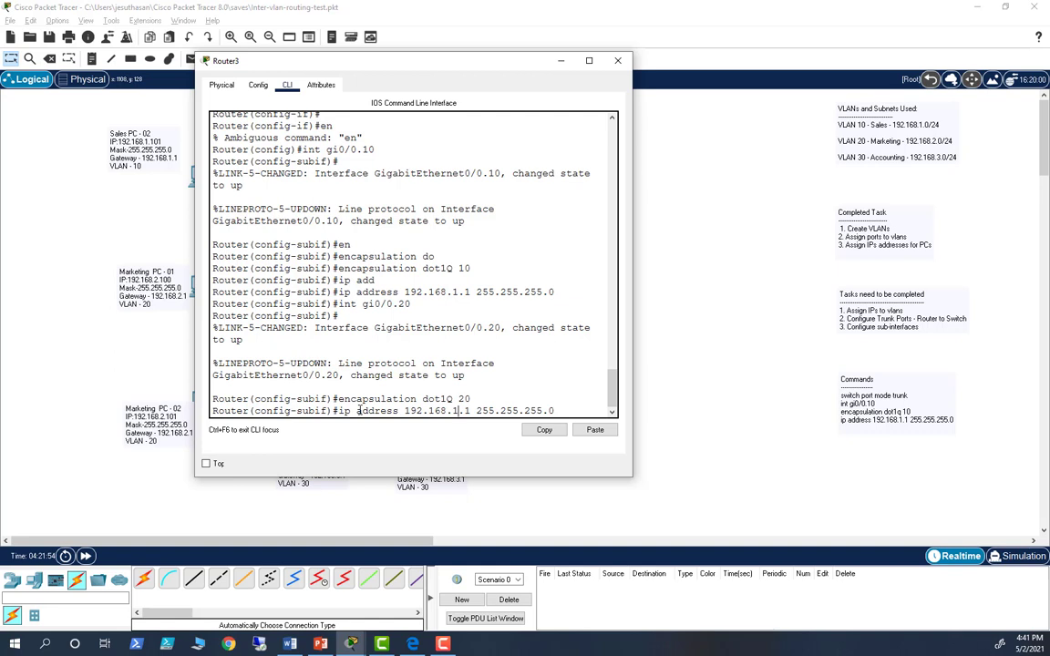
pyautogui.press('BackSpace')
pyautogui.write('2')
pyautogui.press('Return')
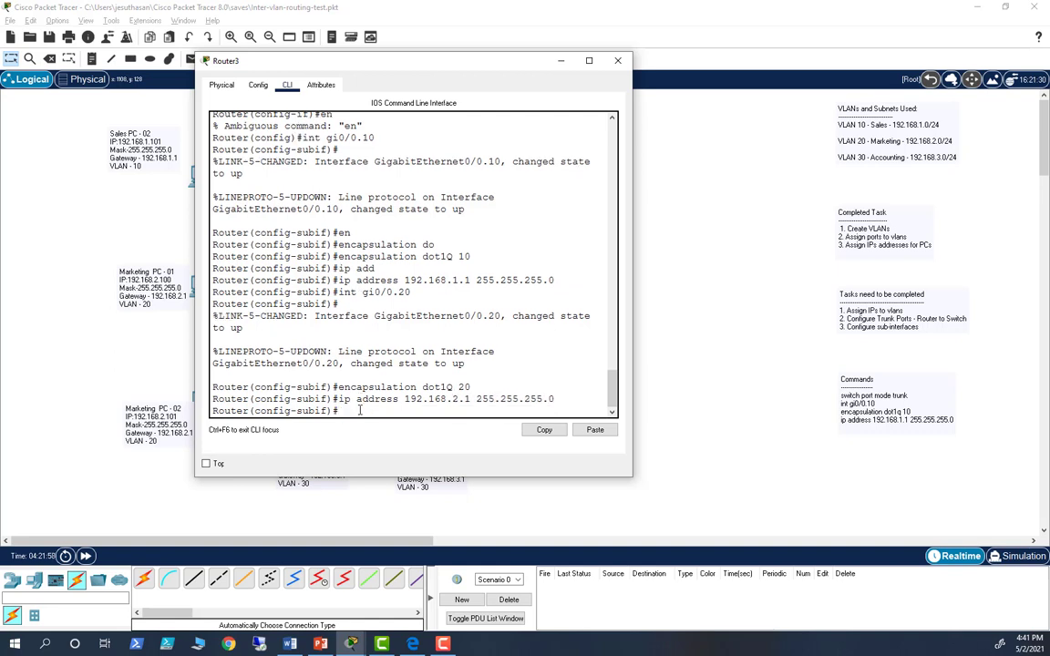
# Create router sub-interface gi0/0.30 by reusing the earlier interface command with the number changed to 30.
pyautogui.press('Up')
pyautogui.press('Up')
pyautogui.press('Up')
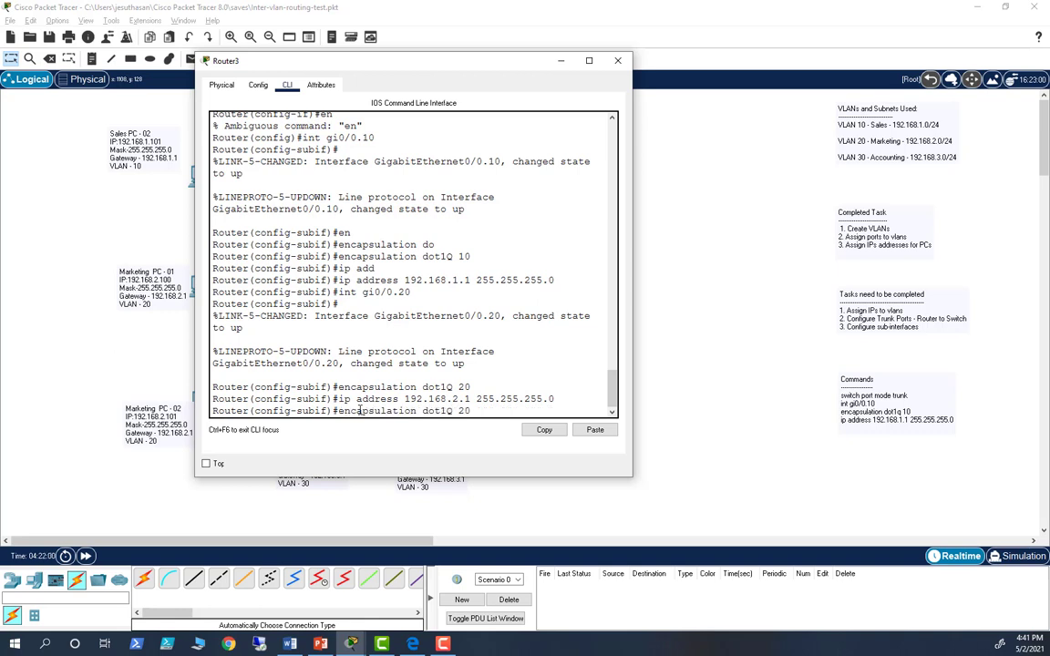
pyautogui.press('BackSpace')
pyautogui.press('BackSpace')
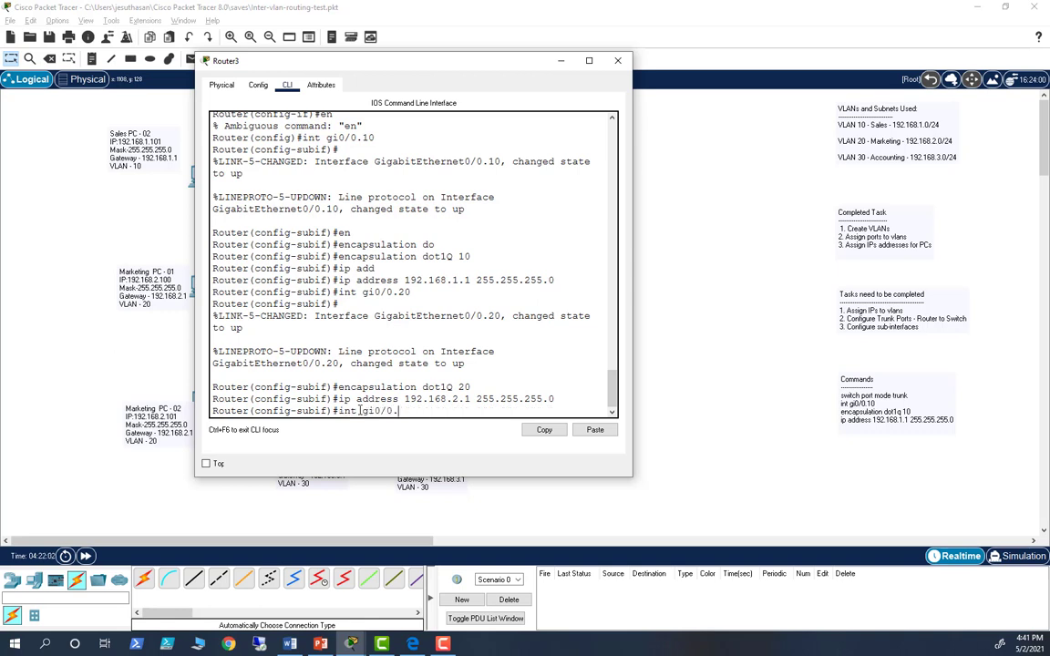
pyautogui.write('30')
pyautogui.press('Return')
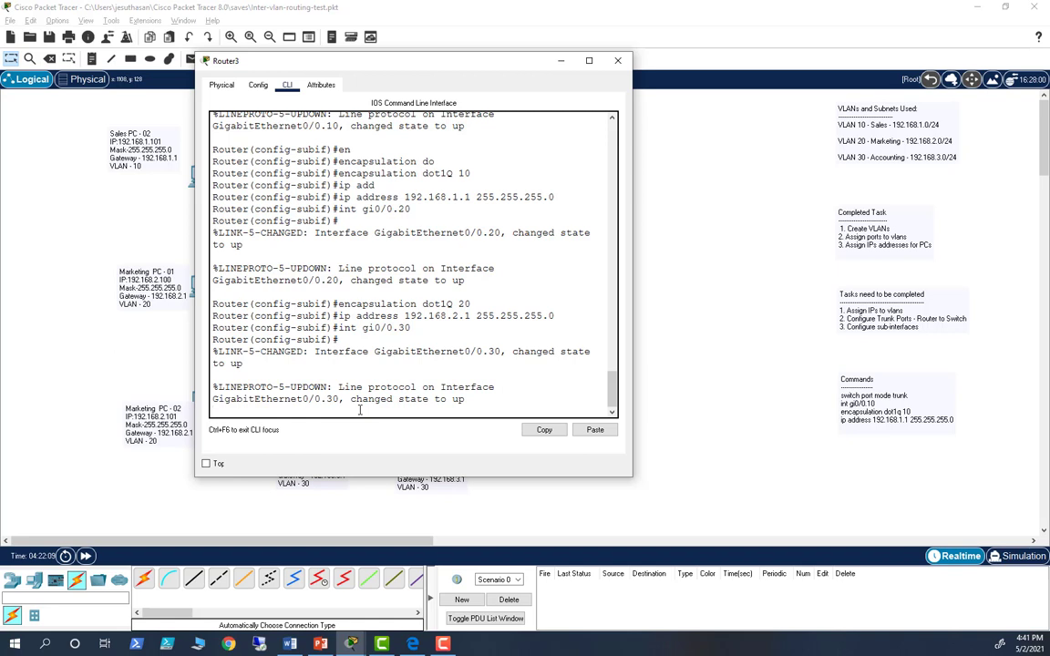
pyautogui.press('Return')
pyautogui.press('Return')
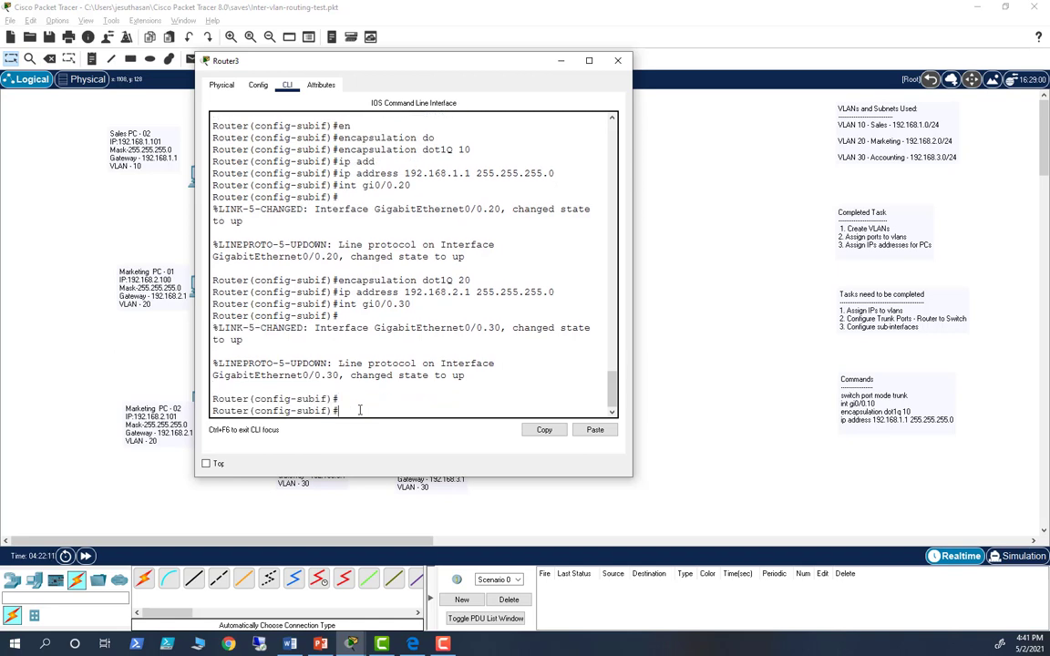
# Set encapsulation dot1Q 30 on sub-interface gi0/0.30 by reusing the earlier encapsulation command.
pyautogui.press('Up')
pyautogui.press('Up')
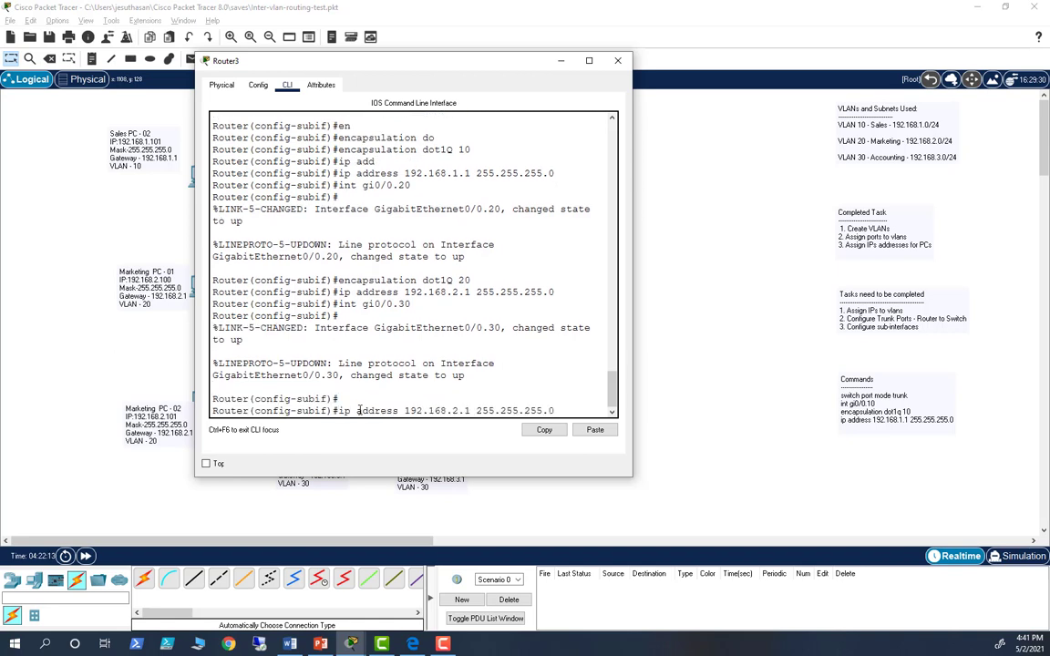
pyautogui.press('Up')
pyautogui.press('BackSpace')
pyautogui.press('BackSpace')
pyautogui.write('3')
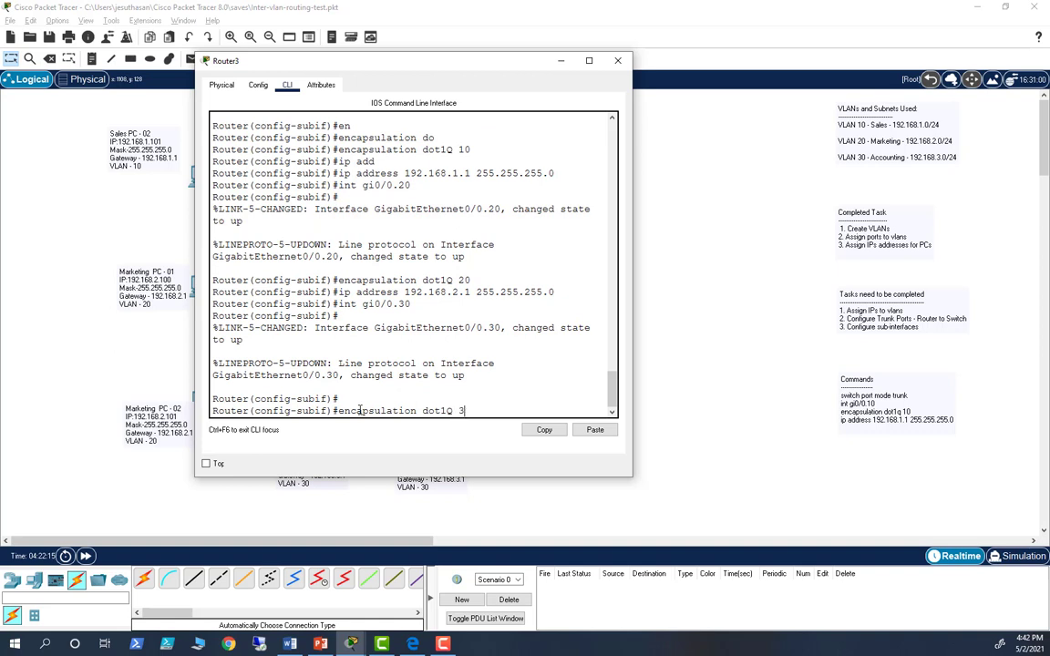
pyautogui.write('0')
pyautogui.press('Return')
# Assign IP address 192.168.3.1 with mask 255.255.255.0 to sub-interface gi0/0.30 by editing the earlier ip address command.
pyautogui.press('Up')
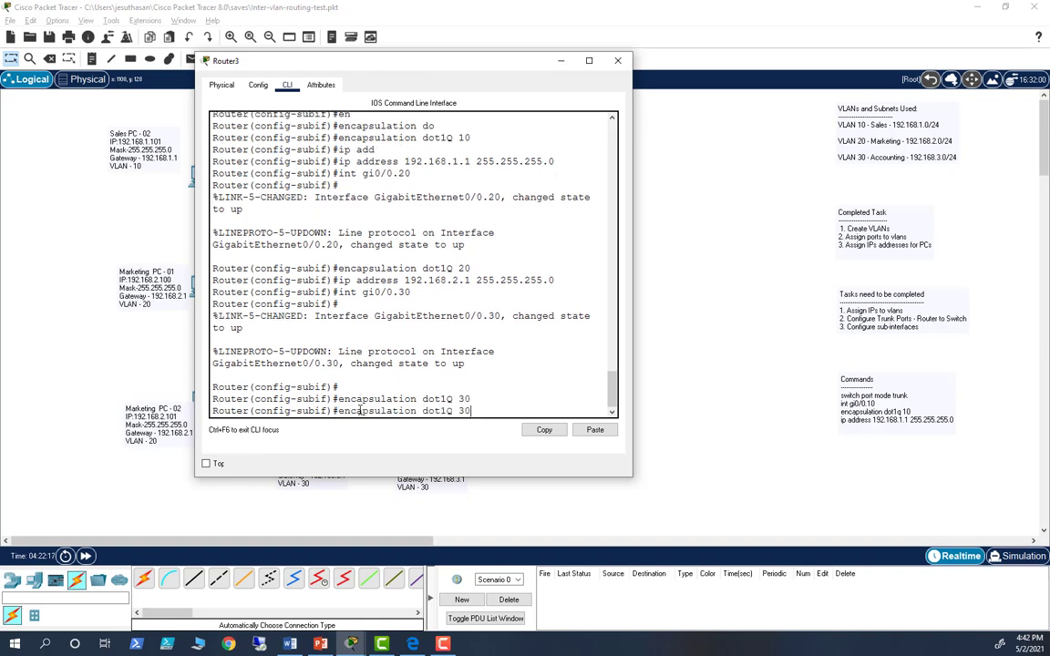
pyautogui.press('Up')
pyautogui.press('Up')
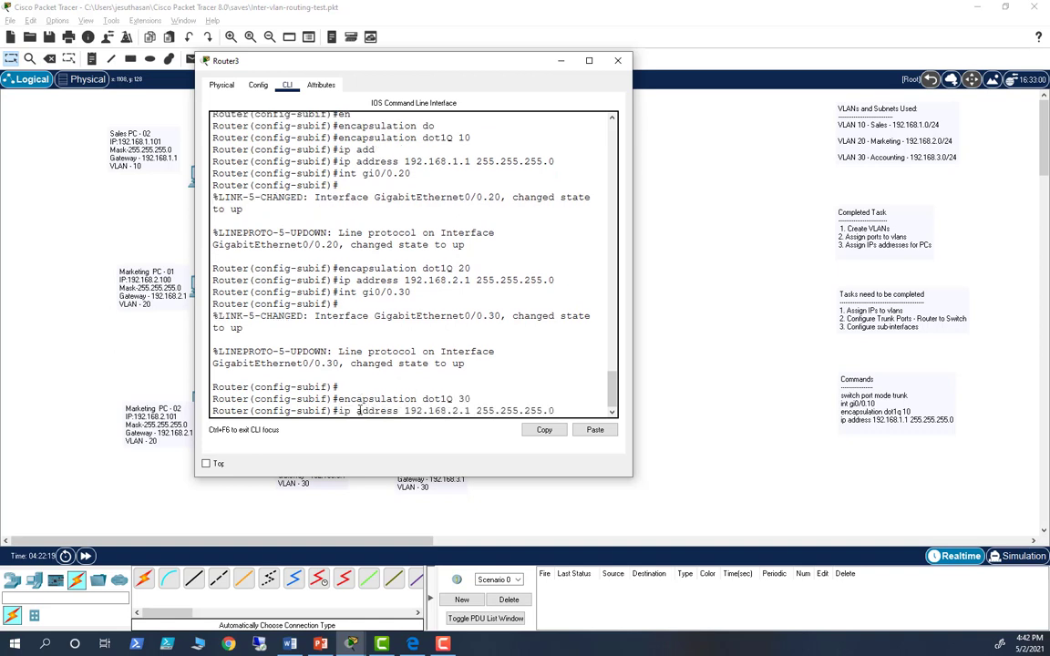
pyautogui.press('Left')
pyautogui.press('BackSpace')
pyautogui.write('3')
pyautogui.press('Return')
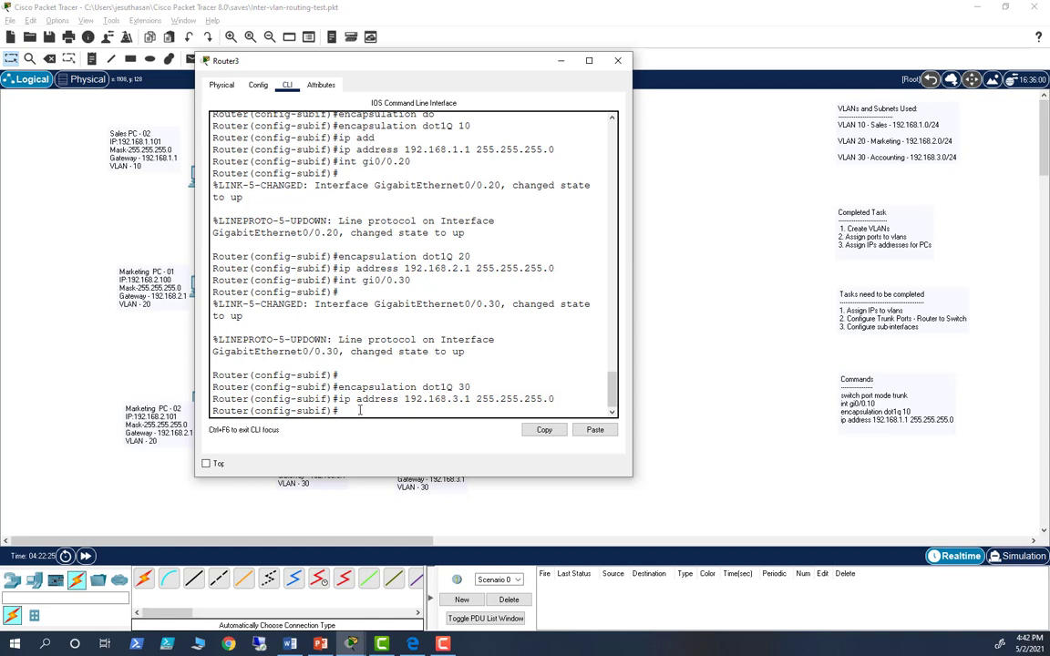
# Exit sub-interface and global configuration modes to return the router to privileged EXEC mode.
pyautogui.write('end')
pyautogui.press('BackSpace')
pyautogui.press('BackSpace')
pyautogui.write('xit')
pyautogui.press('Return')
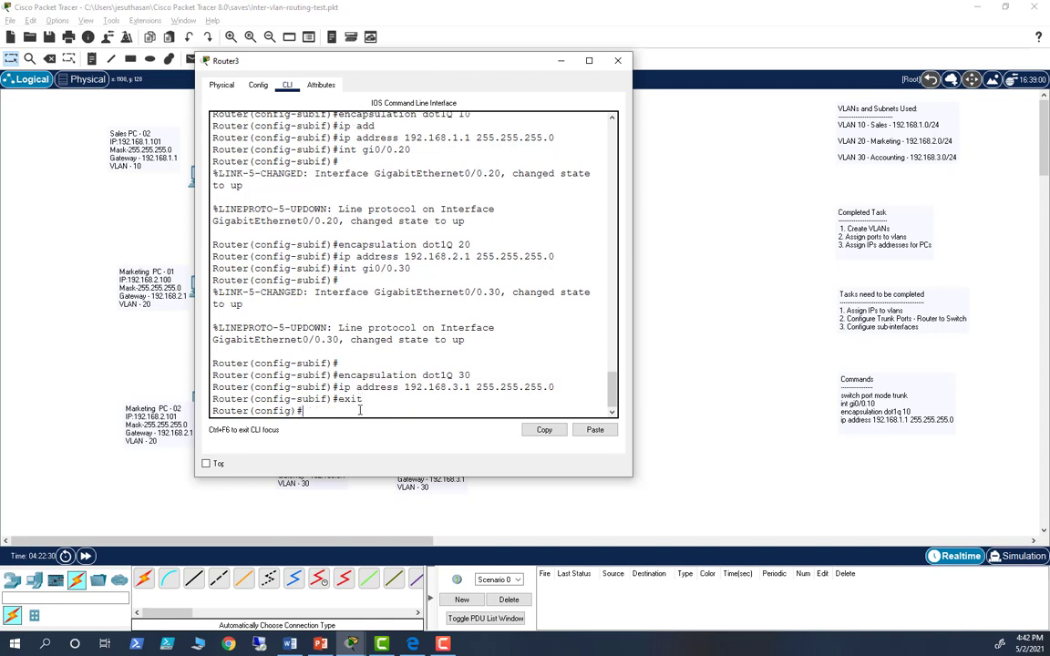
pyautogui.write('exiu')
pyautogui.press('BackSpace')
pyautogui.write('t')
pyautogui.press('Return')
pyautogui.press('Return')
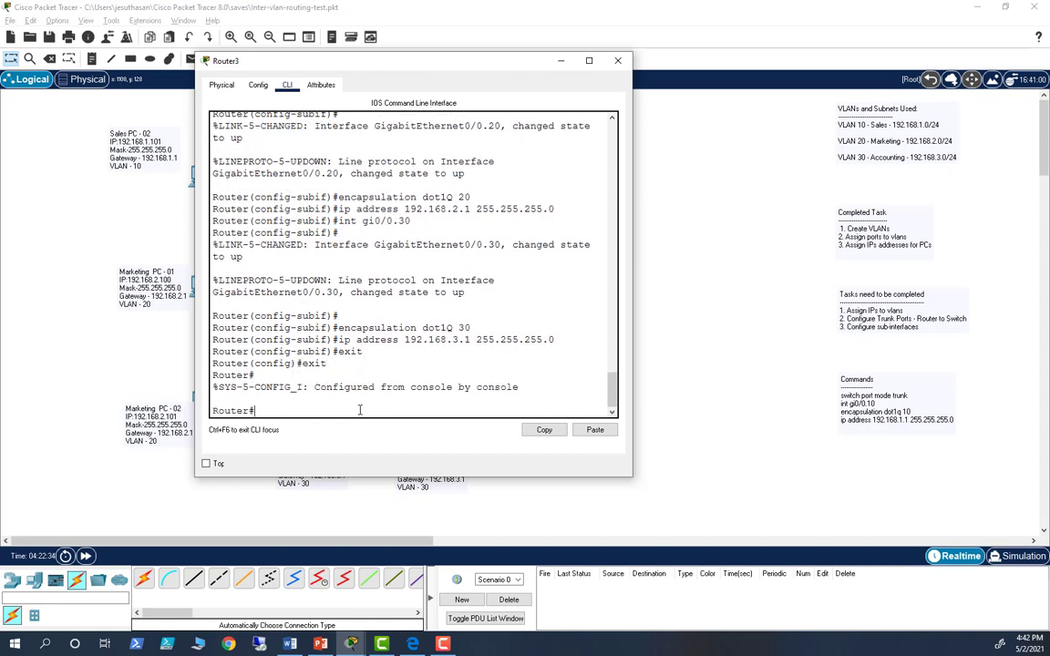
# Show the router's running configuration with sh run and review the GigabitEthernet0/0 sub-interface entries.
pyautogui.write('sh run')
pyautogui.press('Return')
pyautogui.press('space')
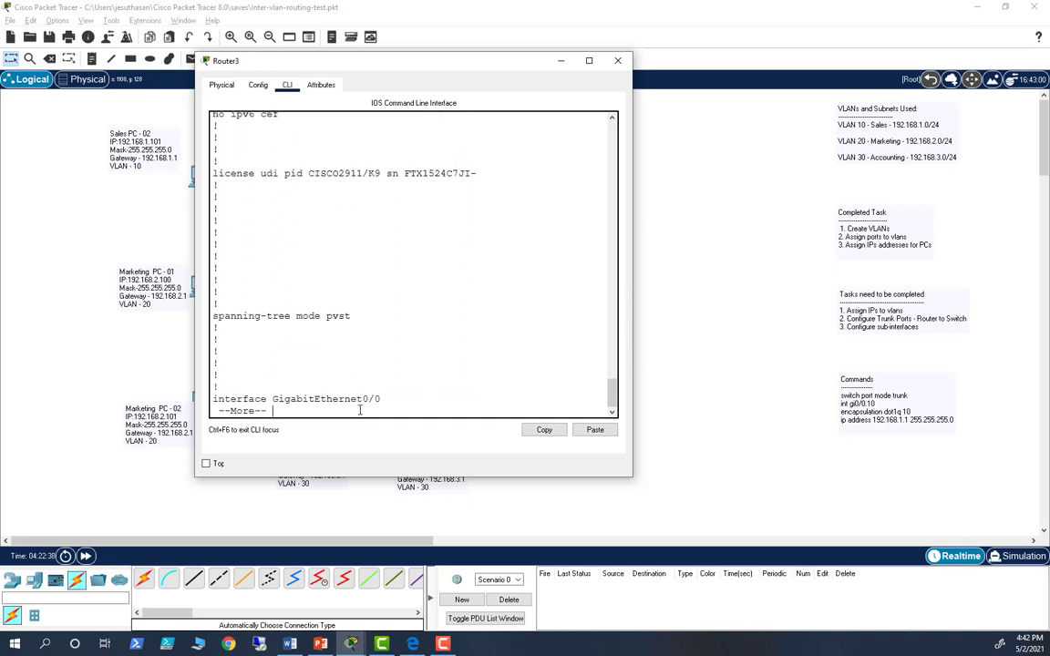
pyautogui.press('Return')
pyautogui.press('Return')
pyautogui.press('Return')
pyautogui.press('Return')
pyautogui.press('Return')
pyautogui.press('Return')
pyautogui.press('Return')
pyautogui.press('Return')
pyautogui.press('Return')
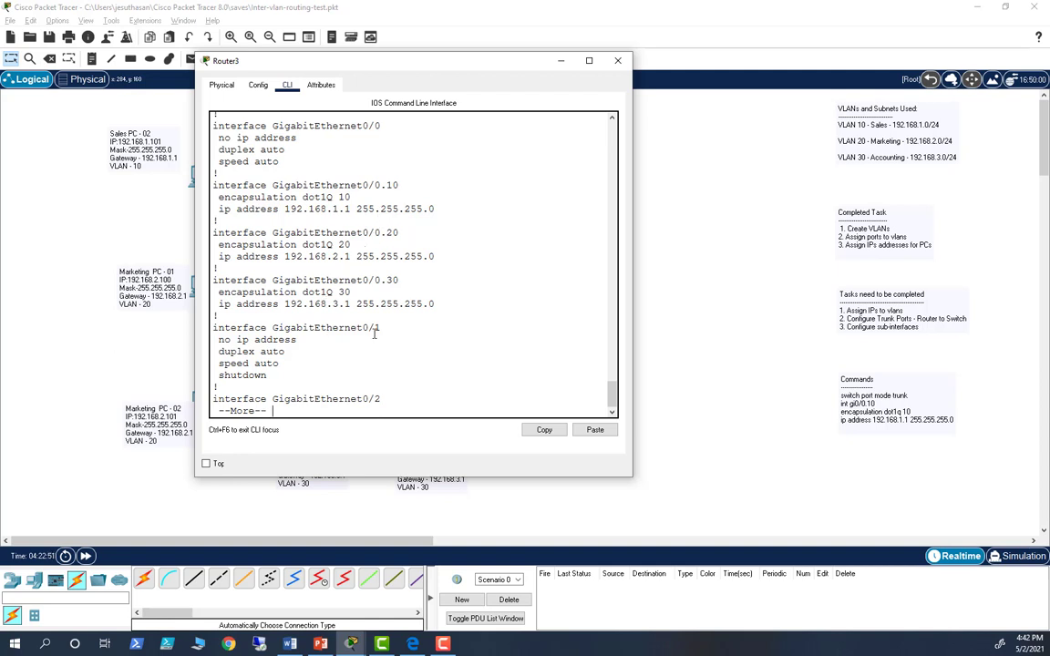
pyautogui.write('q')
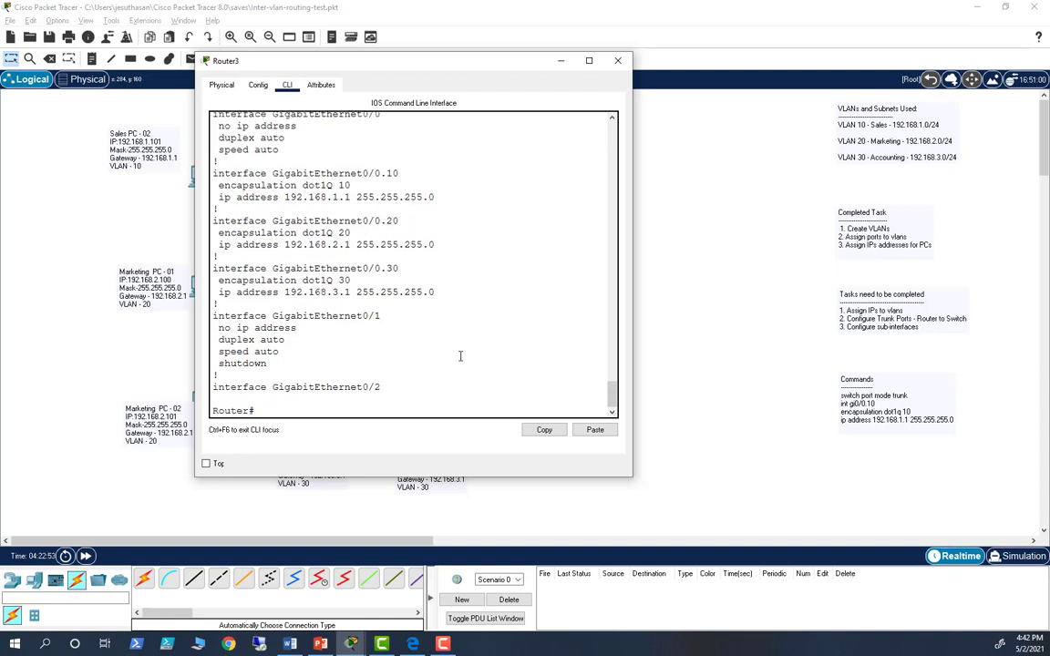
# Save the router configuration with wri mem and close the router's window.
pyautogui.write('wri mem')
pyautogui.press('Return')
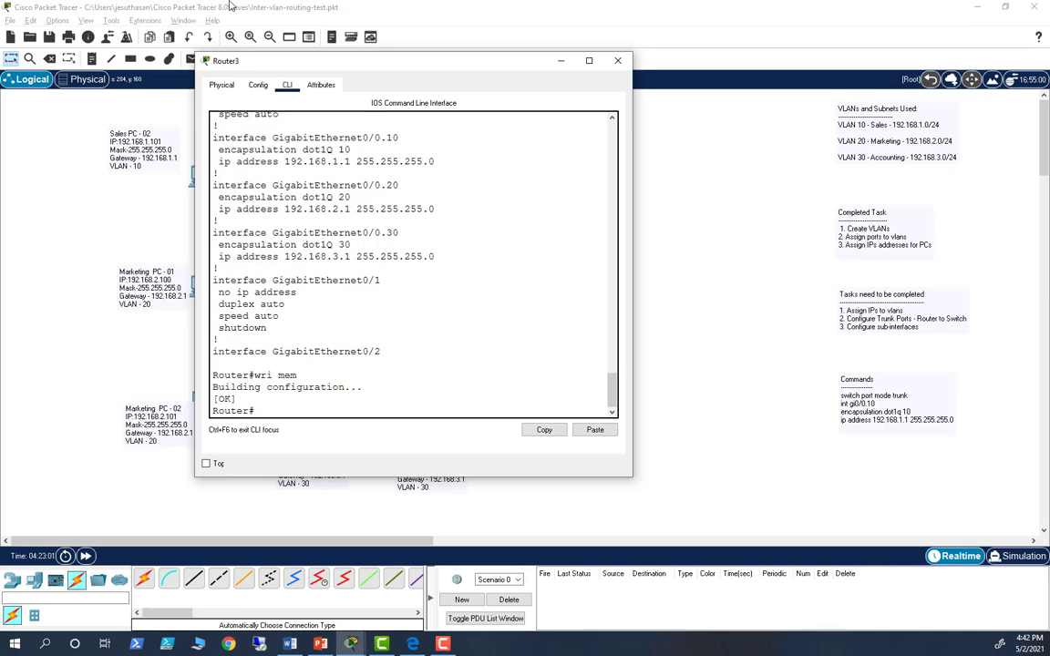
pyautogui.click(619, 61)
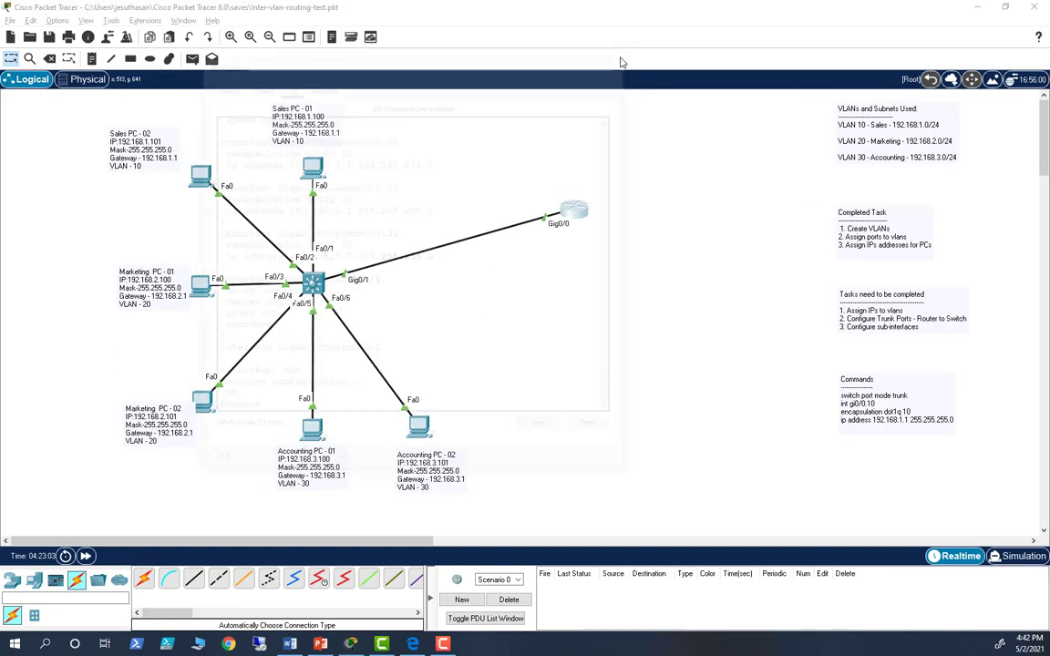
# Open the multilayer switch's command line and save its configuration with wri mem.
pyautogui.click(314, 285)
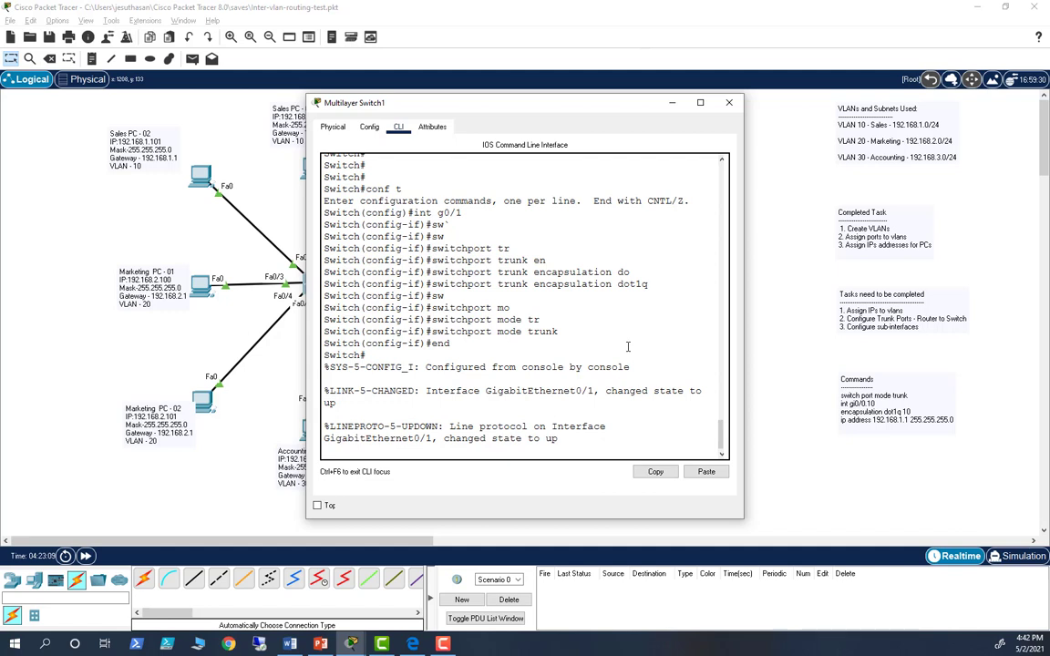
pyautogui.press('Return')
pyautogui.press('Return')
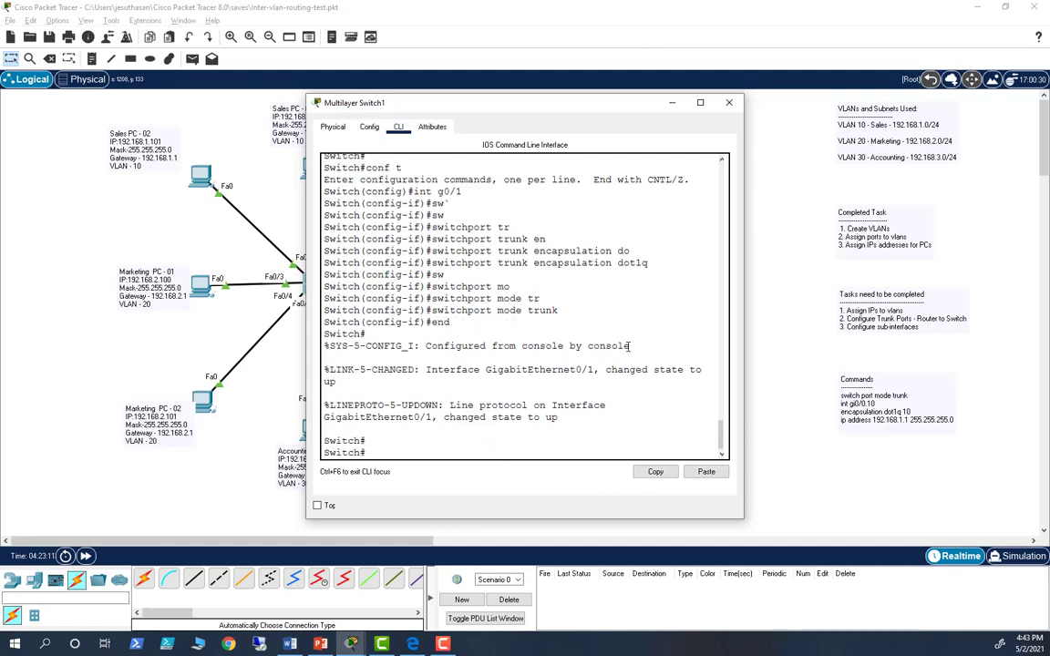
pyautogui.write('wri mem')
pyautogui.press('Return')
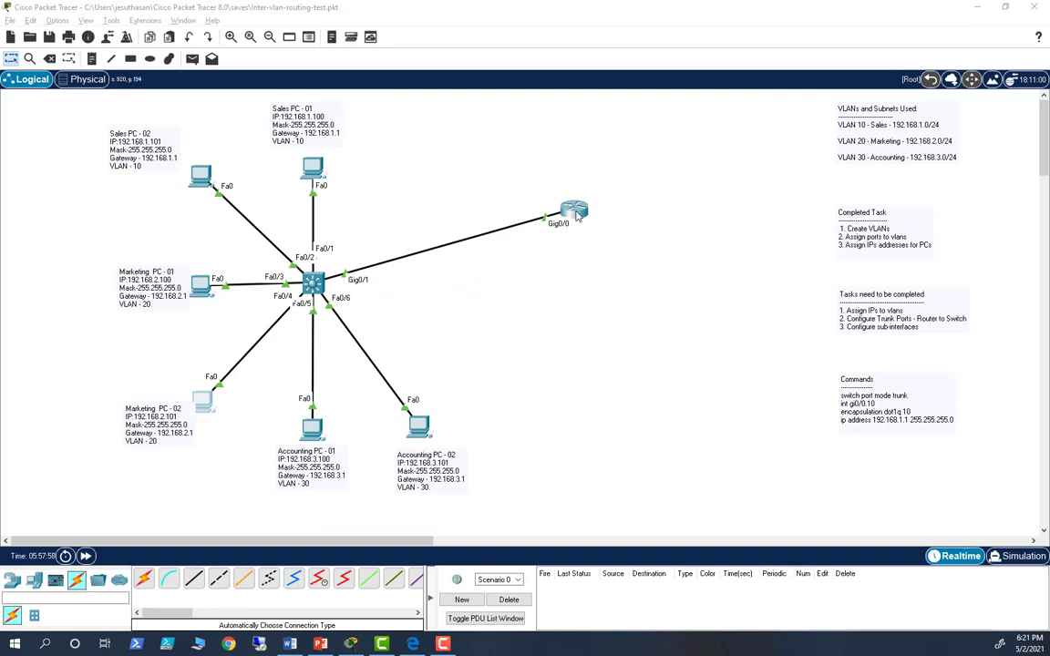
# Display the router's routing table with sh ip route and examine the connected routes for sub-interfaces gi0/0.10 and gi0/0.20.
pyautogui.click(575, 212)
pyautogui.press('Return')
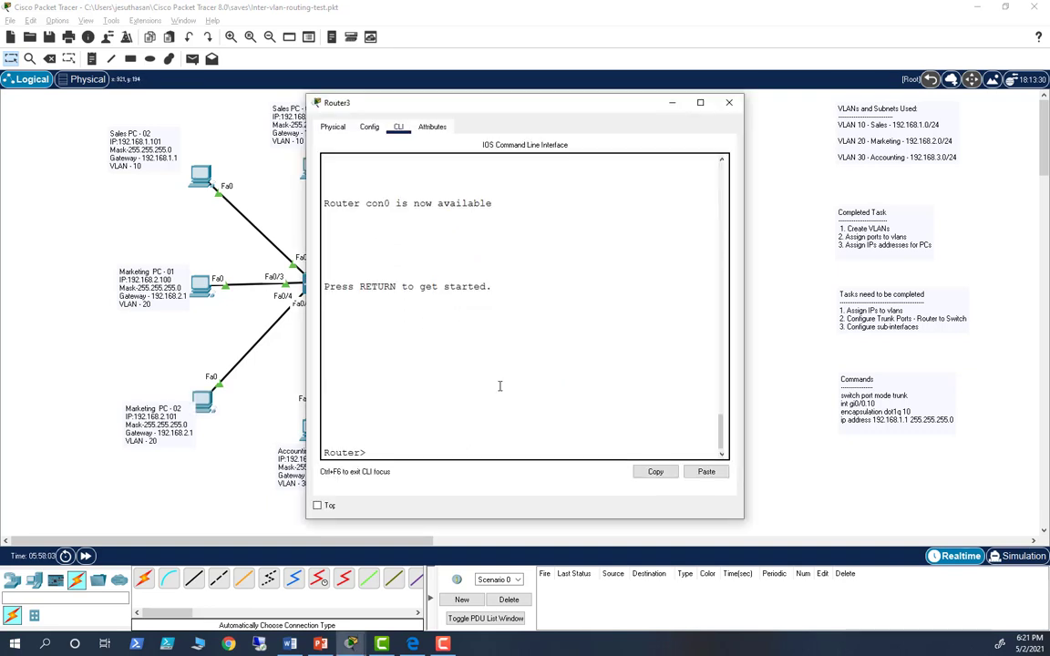
pyautogui.press('Return')
pyautogui.write('en')
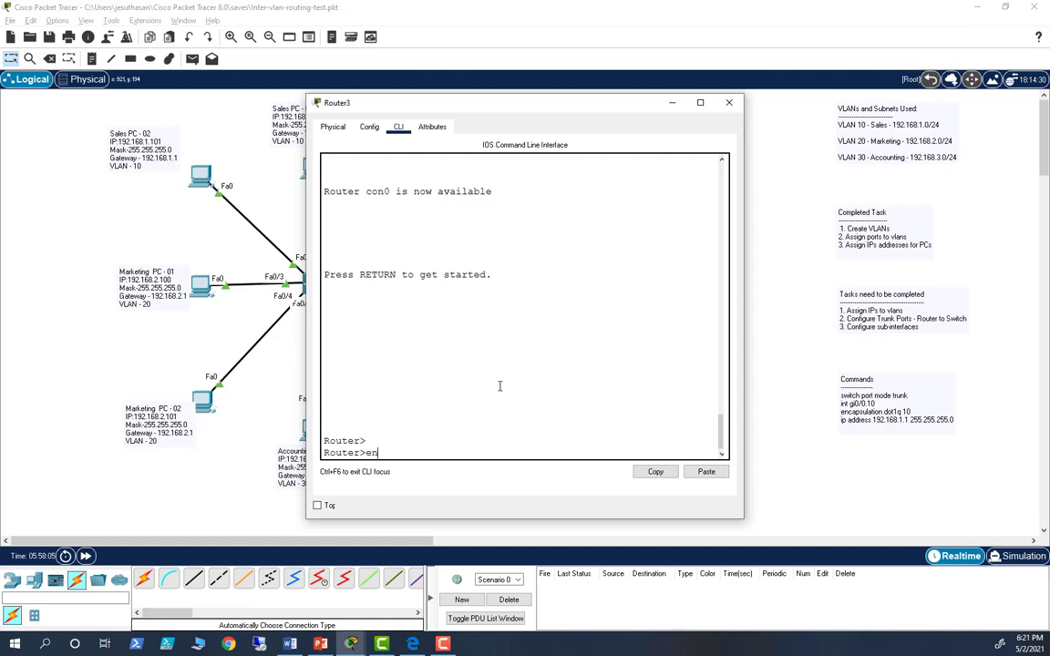
pyautogui.press('Return')
pyautogui.write('sh')
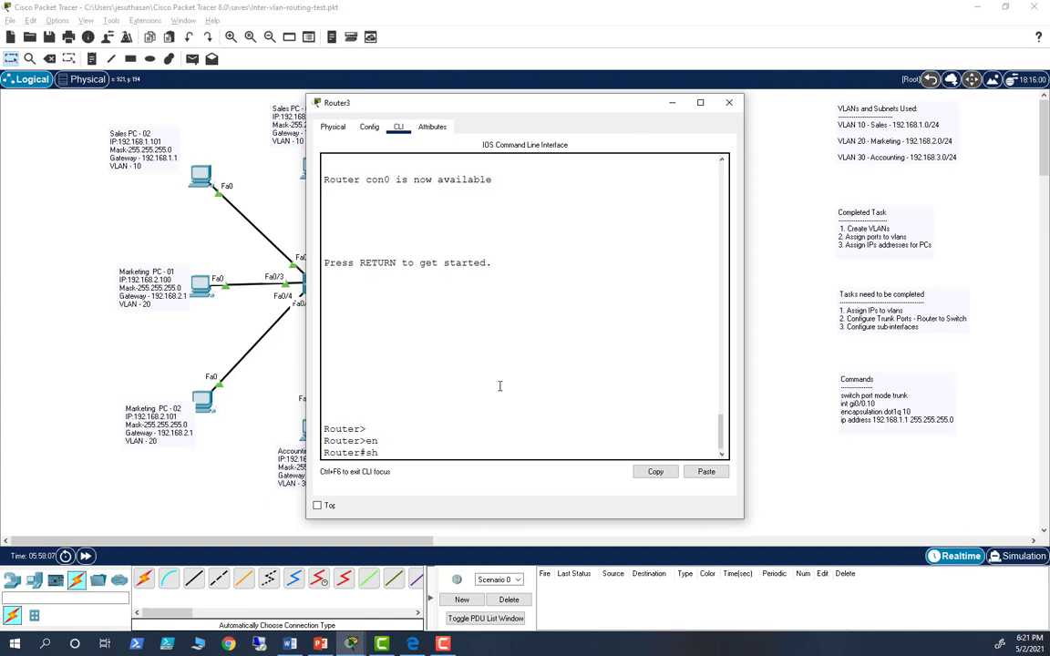
pyautogui.write(' ip route')
pyautogui.press('Return')
pyautogui.press('super+Up')
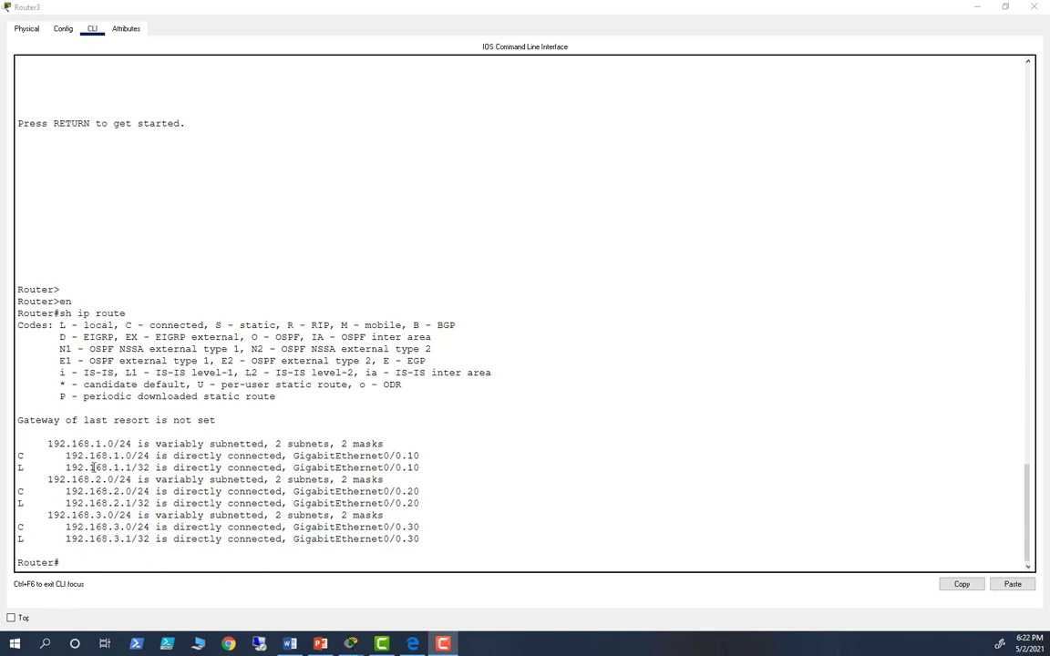
pyautogui.moveTo(17, 455); pyautogui.dragTo(440, 470)
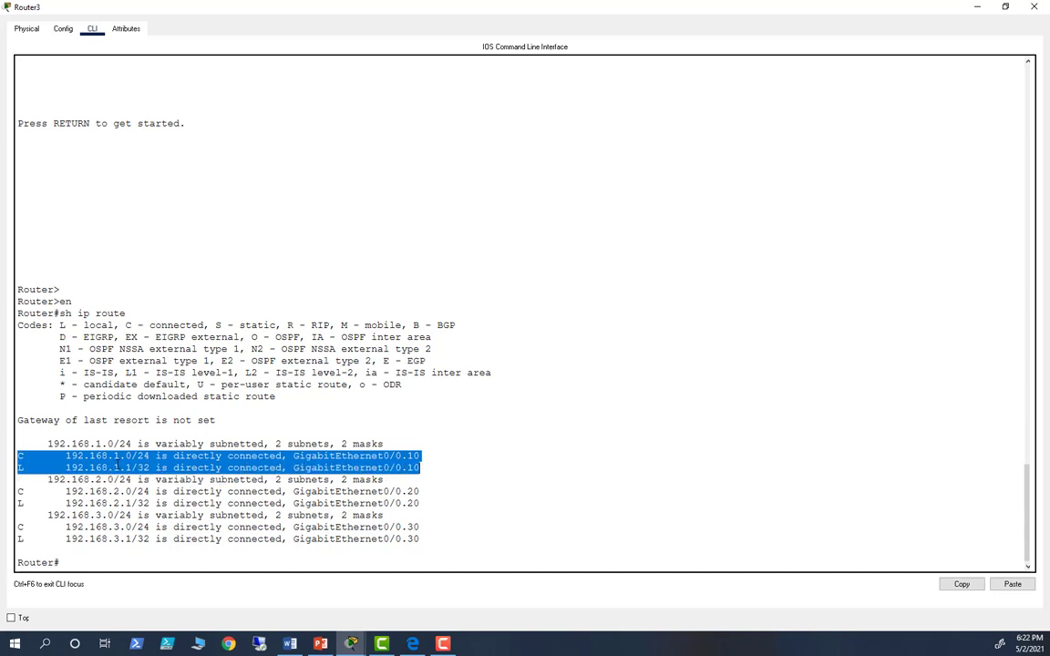
pyautogui.moveTo(17, 491); pyautogui.dragTo(420, 503)
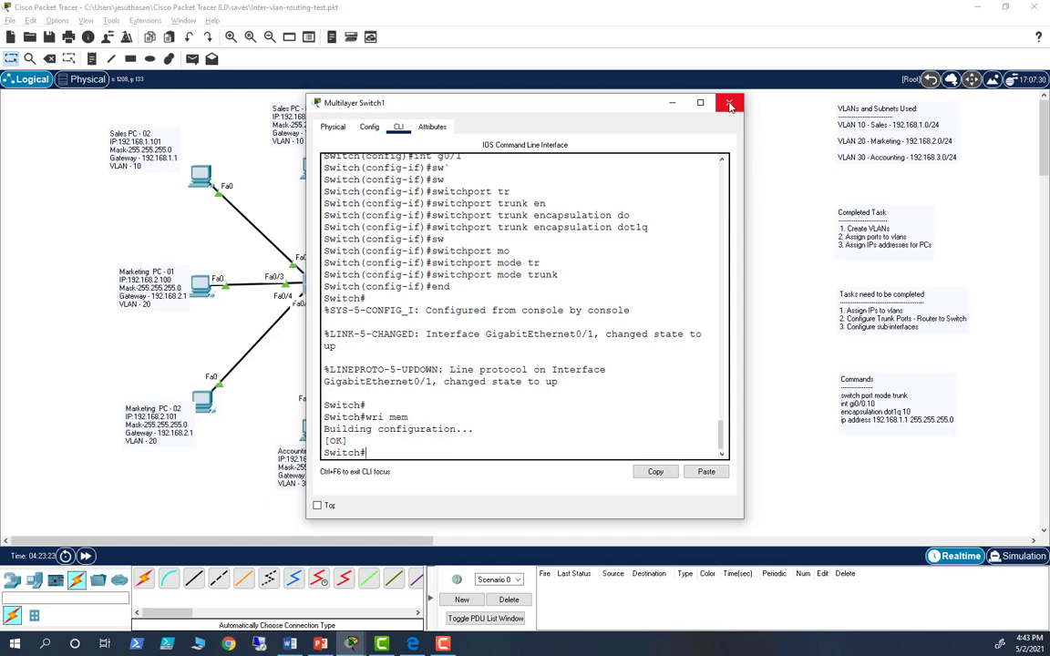
# Close the switch window, open the Command Prompt on Sales PC-01 and try to ping 192.168..101.
pyautogui.click(730, 105)
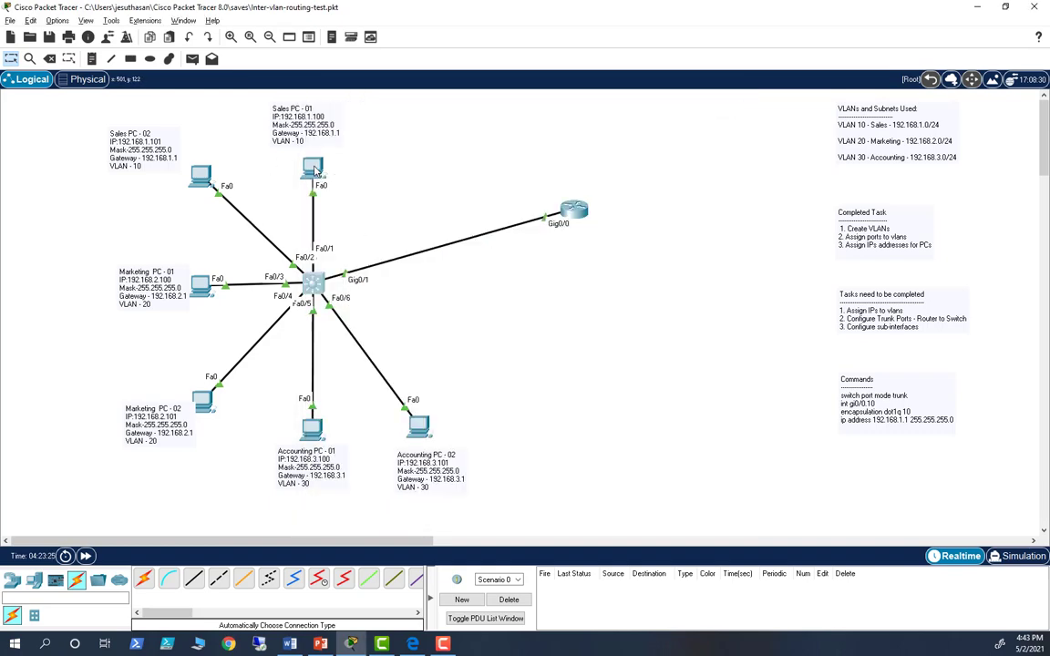
pyautogui.click(313, 168)
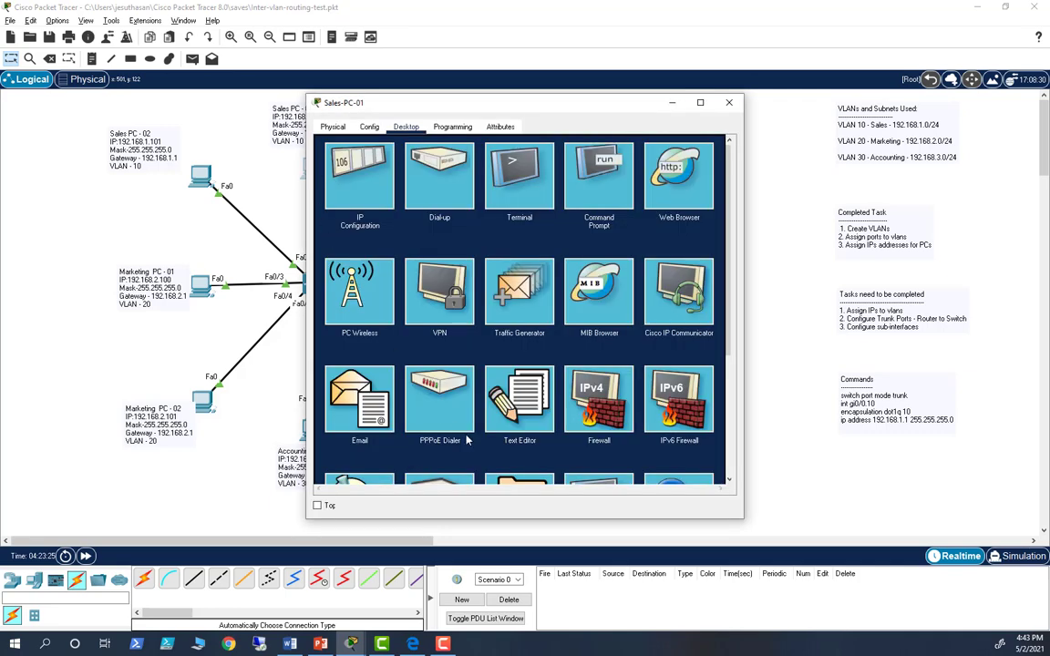
pyautogui.click(590, 166)
pyautogui.write('ping 192.168..101')
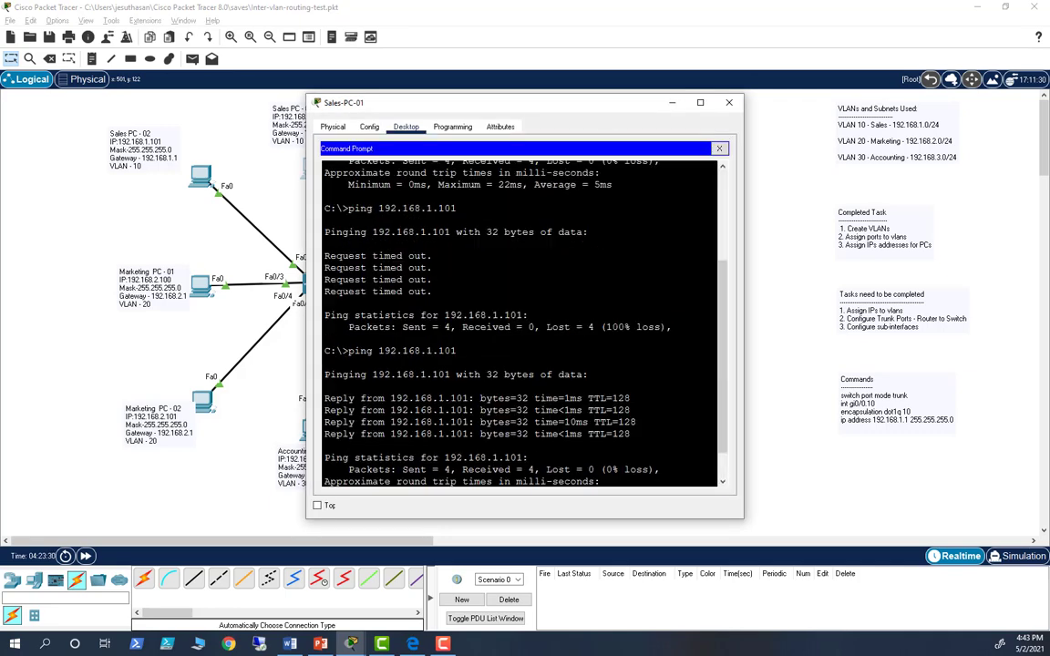
pyautogui.press('Return')
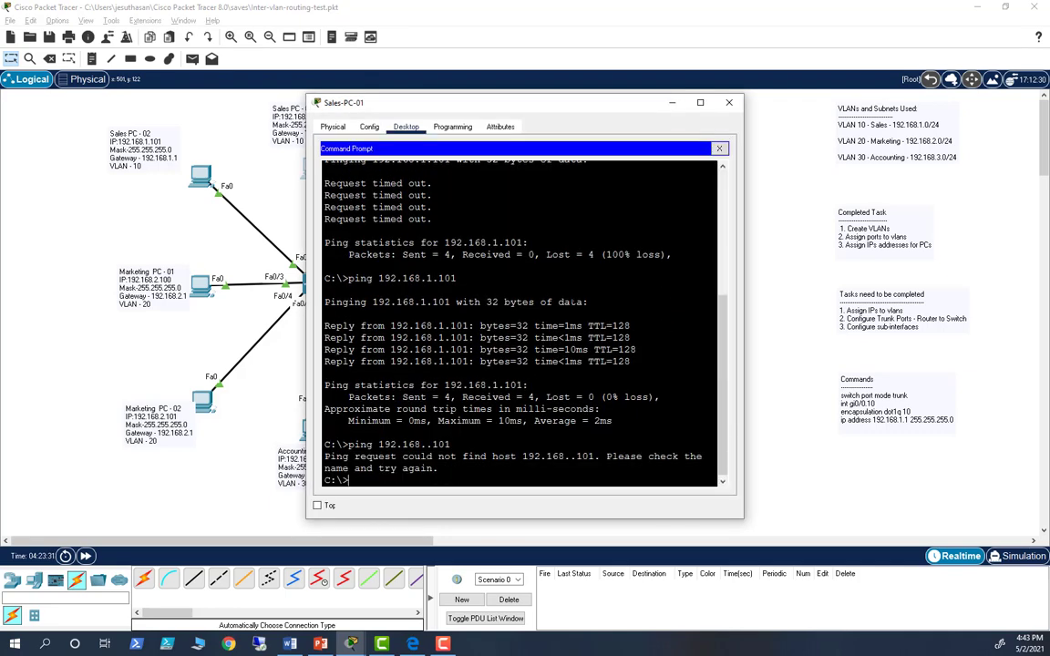
# Ping Accounting PC-01 at 192.168.3.100 from Sales PC-01 by editing an earlier ping command.
pyautogui.press('Up')
pyautogui.press('Up')
pyautogui.press('BackSpace')
pyautogui.press('BackSpace')
pyautogui.press('BackSpace')
pyautogui.press('BackSpace')
pyautogui.press('BackSpace')
pyautogui.write('3.100')
pyautogui.press('Return')
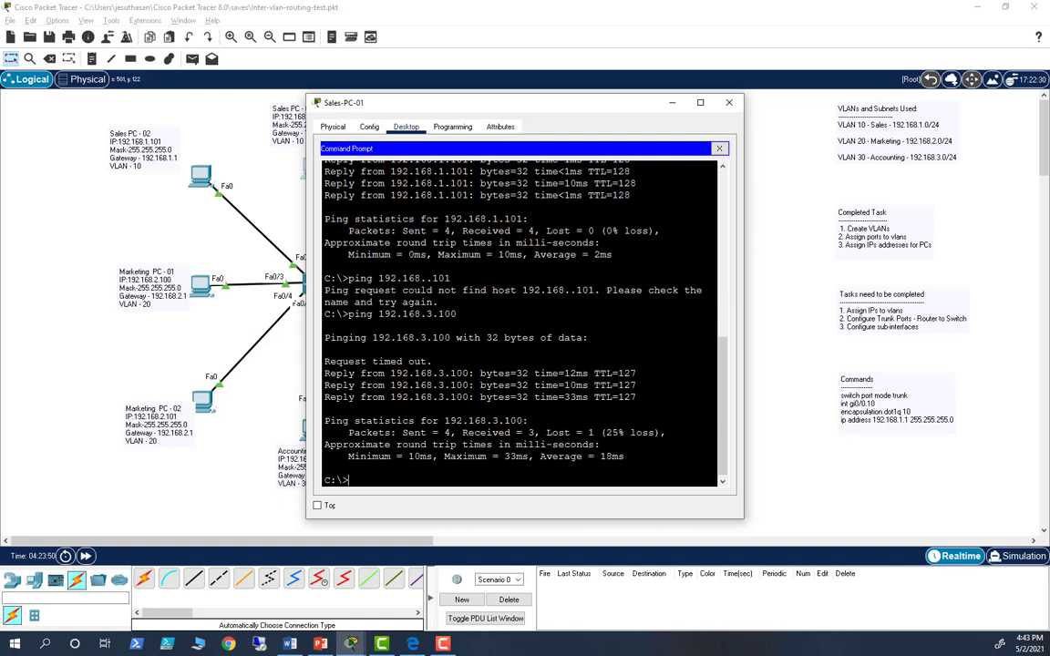
# Repeat the ping to 192.168.3.100 from Sales PC-01.
pyautogui.press('Return')
pyautogui.press('Up')
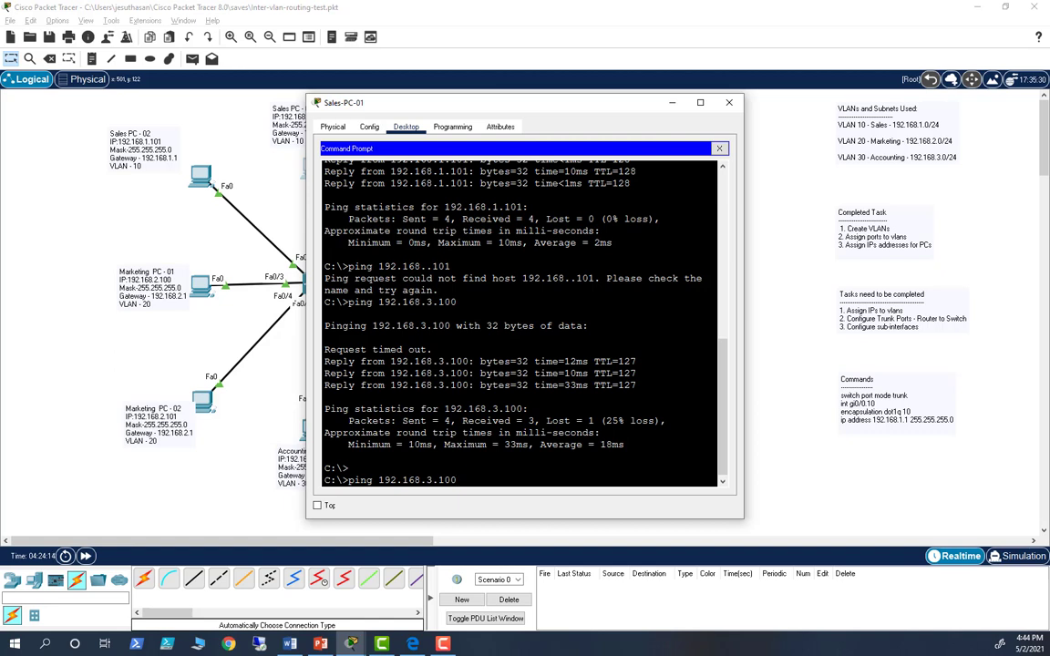
pyautogui.press('Return')
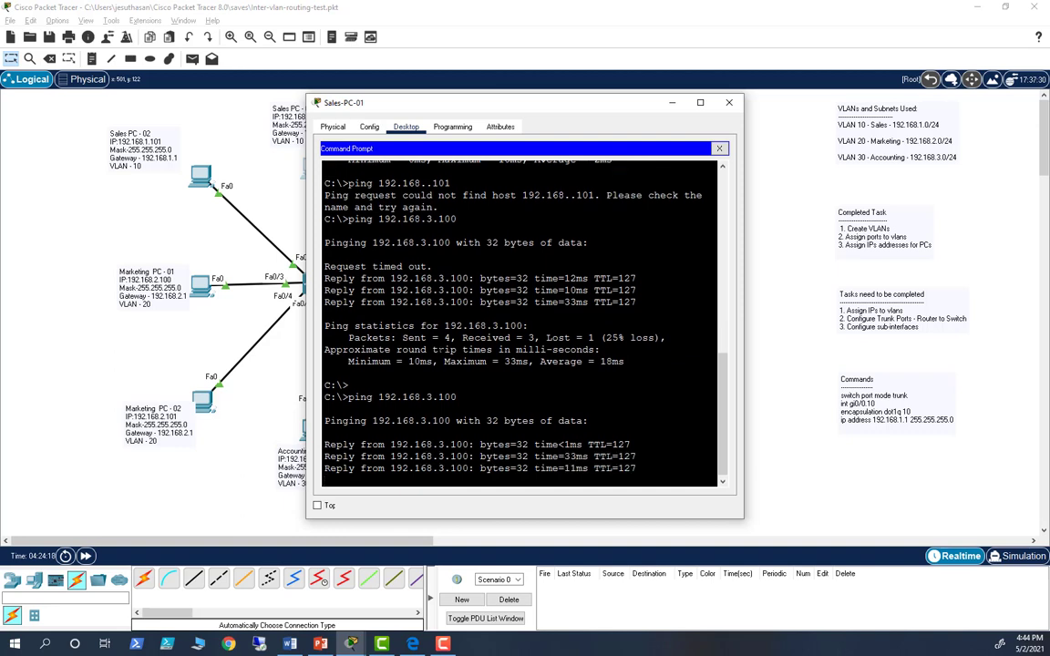
pyautogui.press('Return')
pyautogui.press('Return')
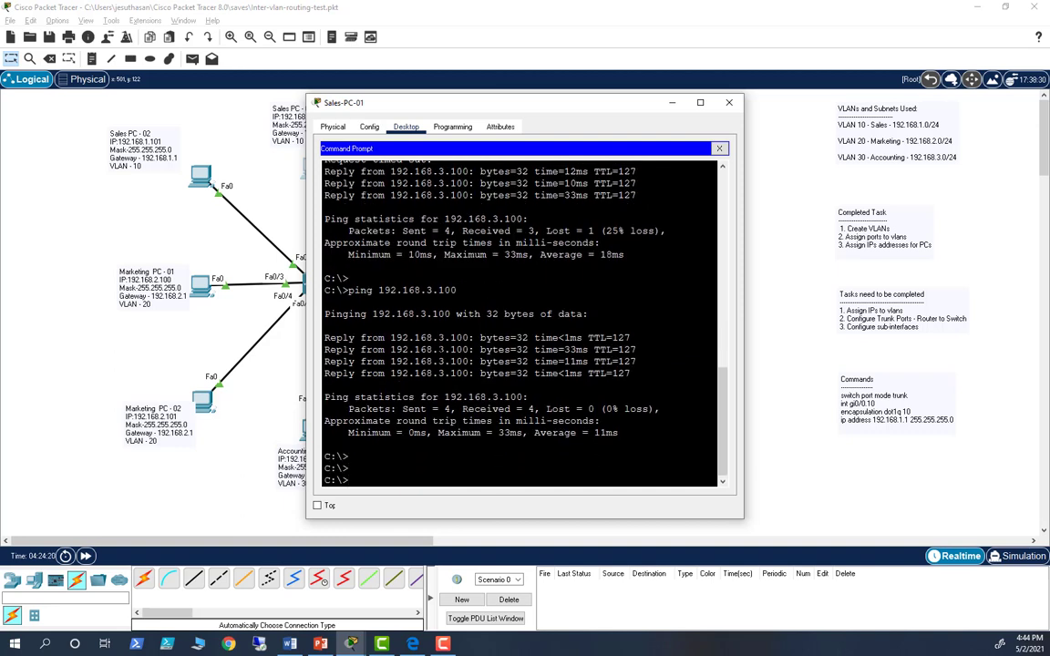
# Recall the last ping command on Sales PC-01 and start changing the end of its destination address.
pyautogui.press('Up')
pyautogui.press('BackSpace')
pyautogui.press('BackSpace')
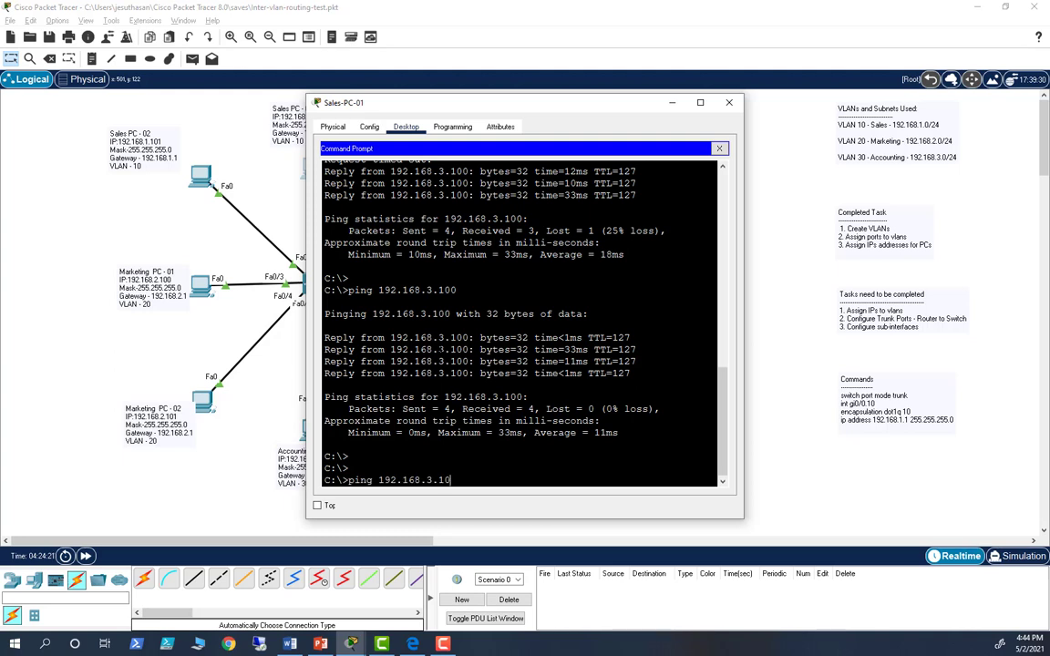